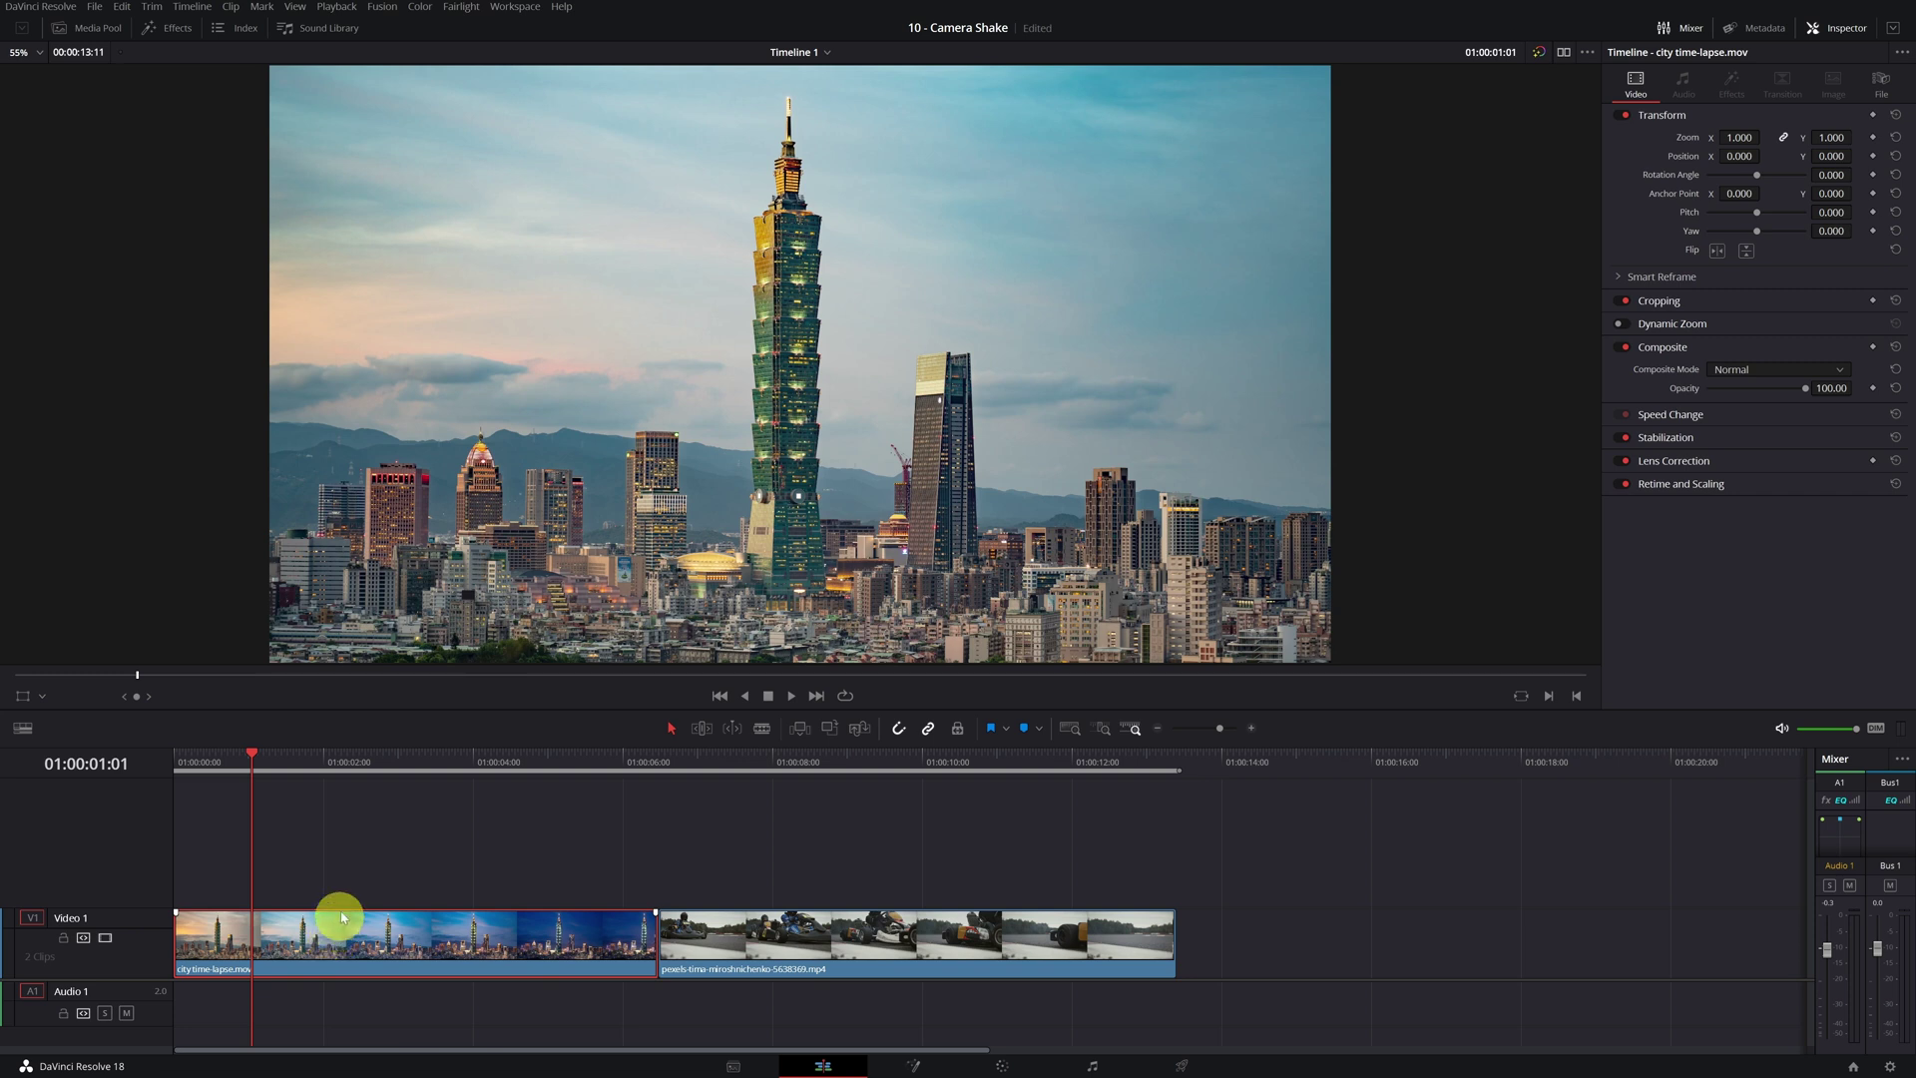
- Search the Open FX effects for 'came' and pick Camera Shake
left_click(170, 30)
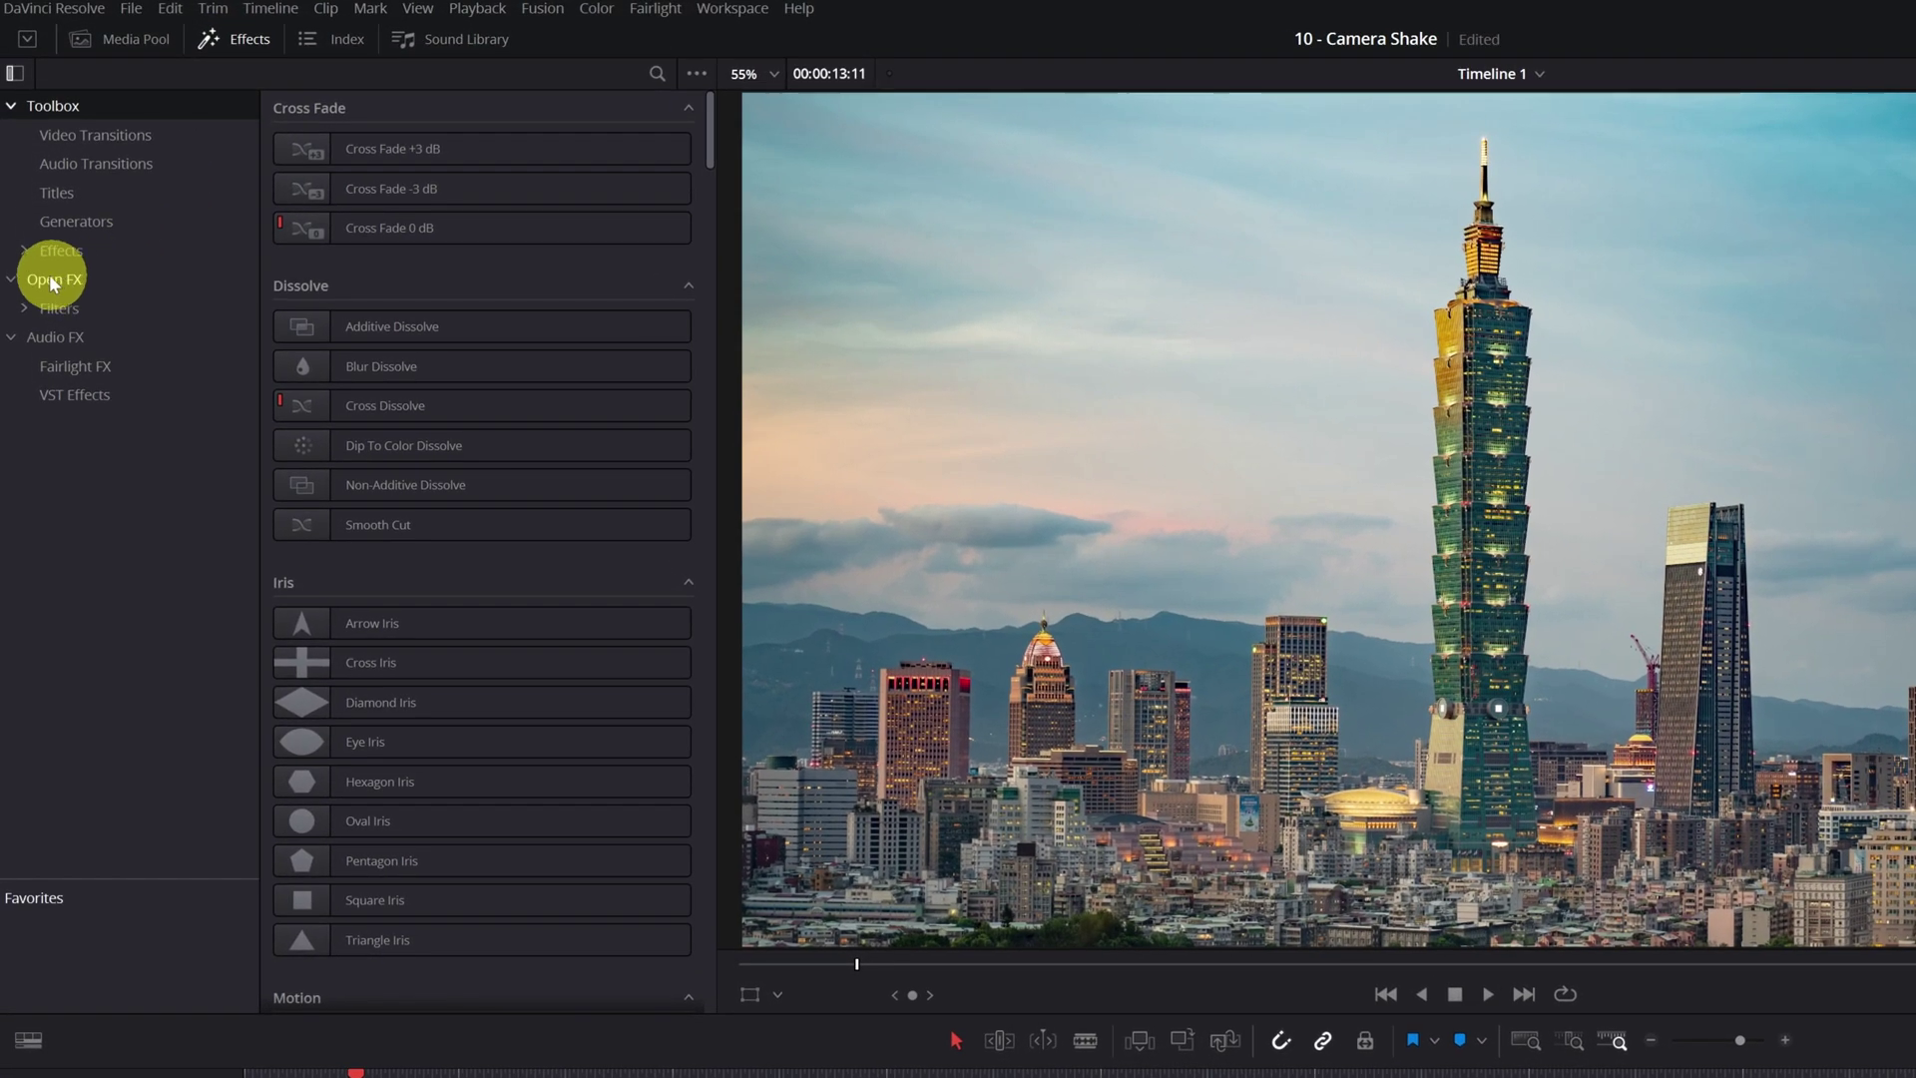
left_click(56, 277)
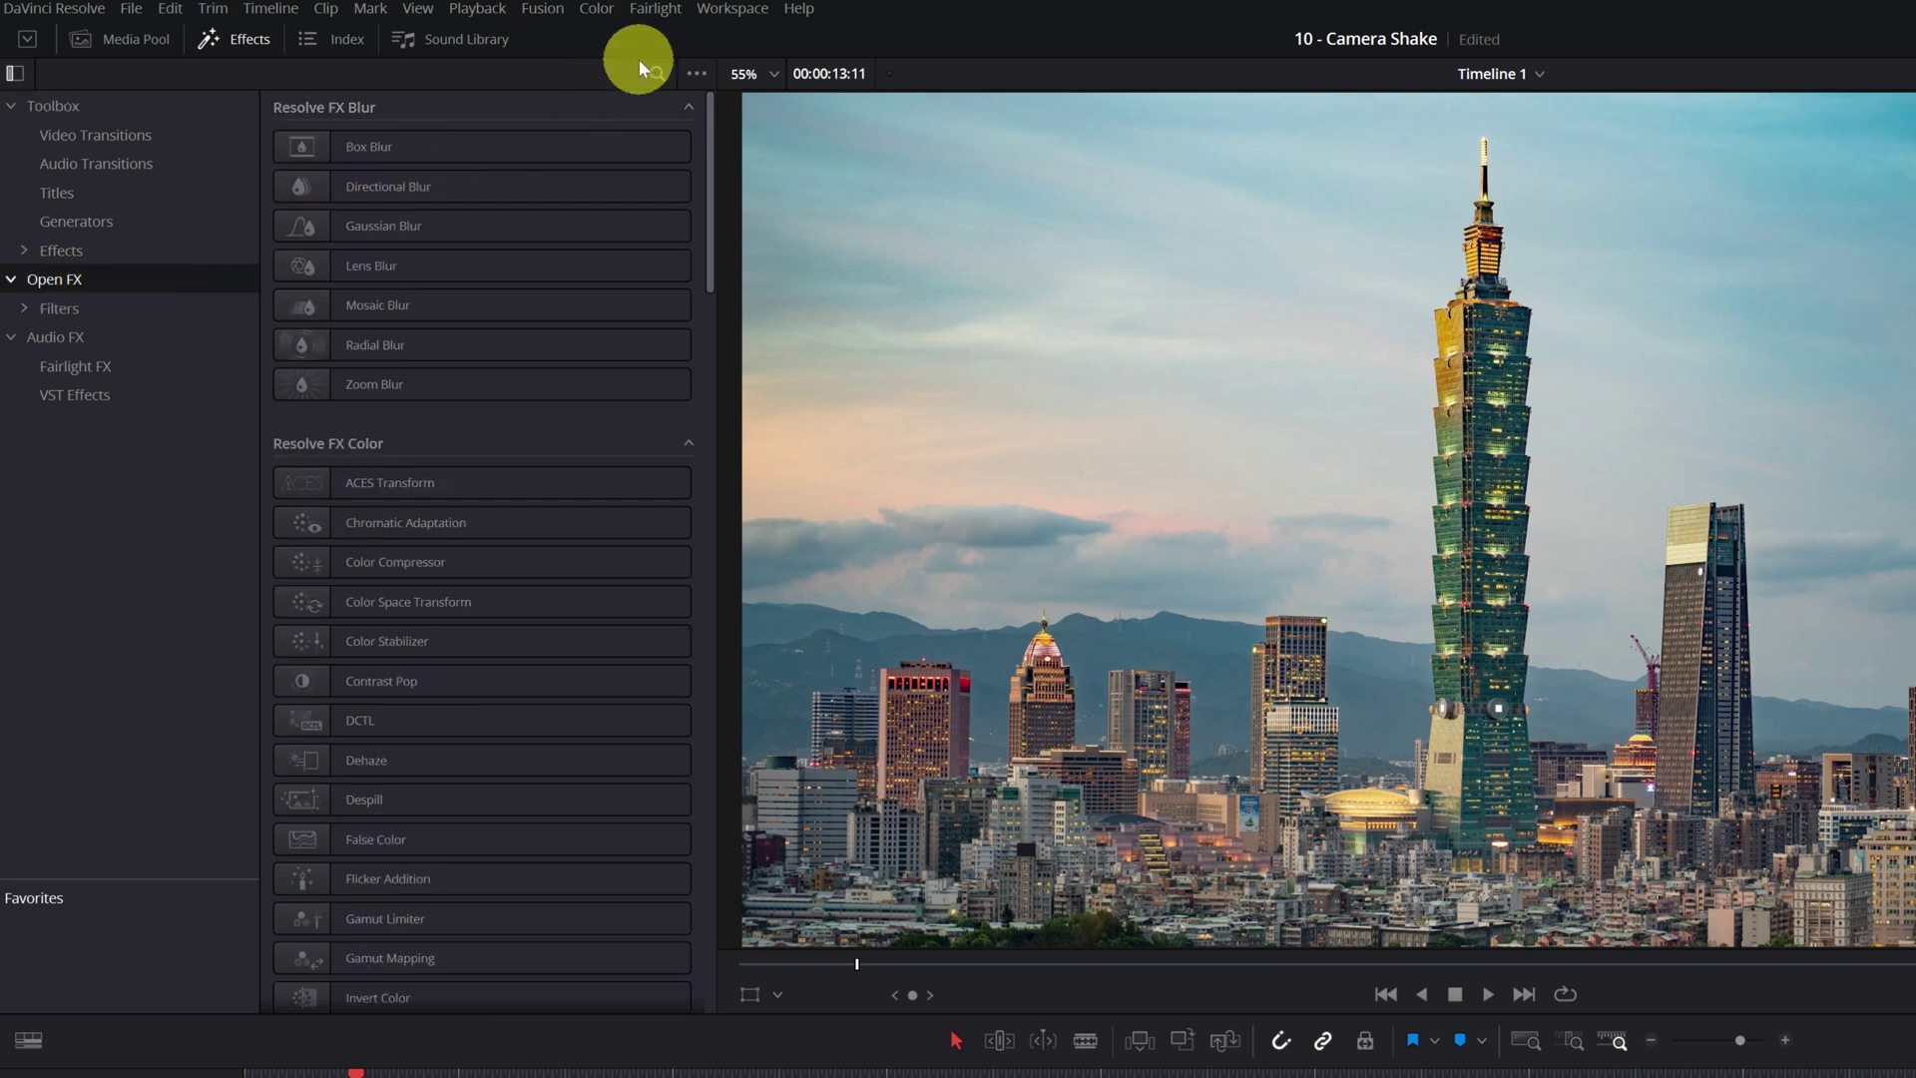
left_click(655, 73)
type("camera")
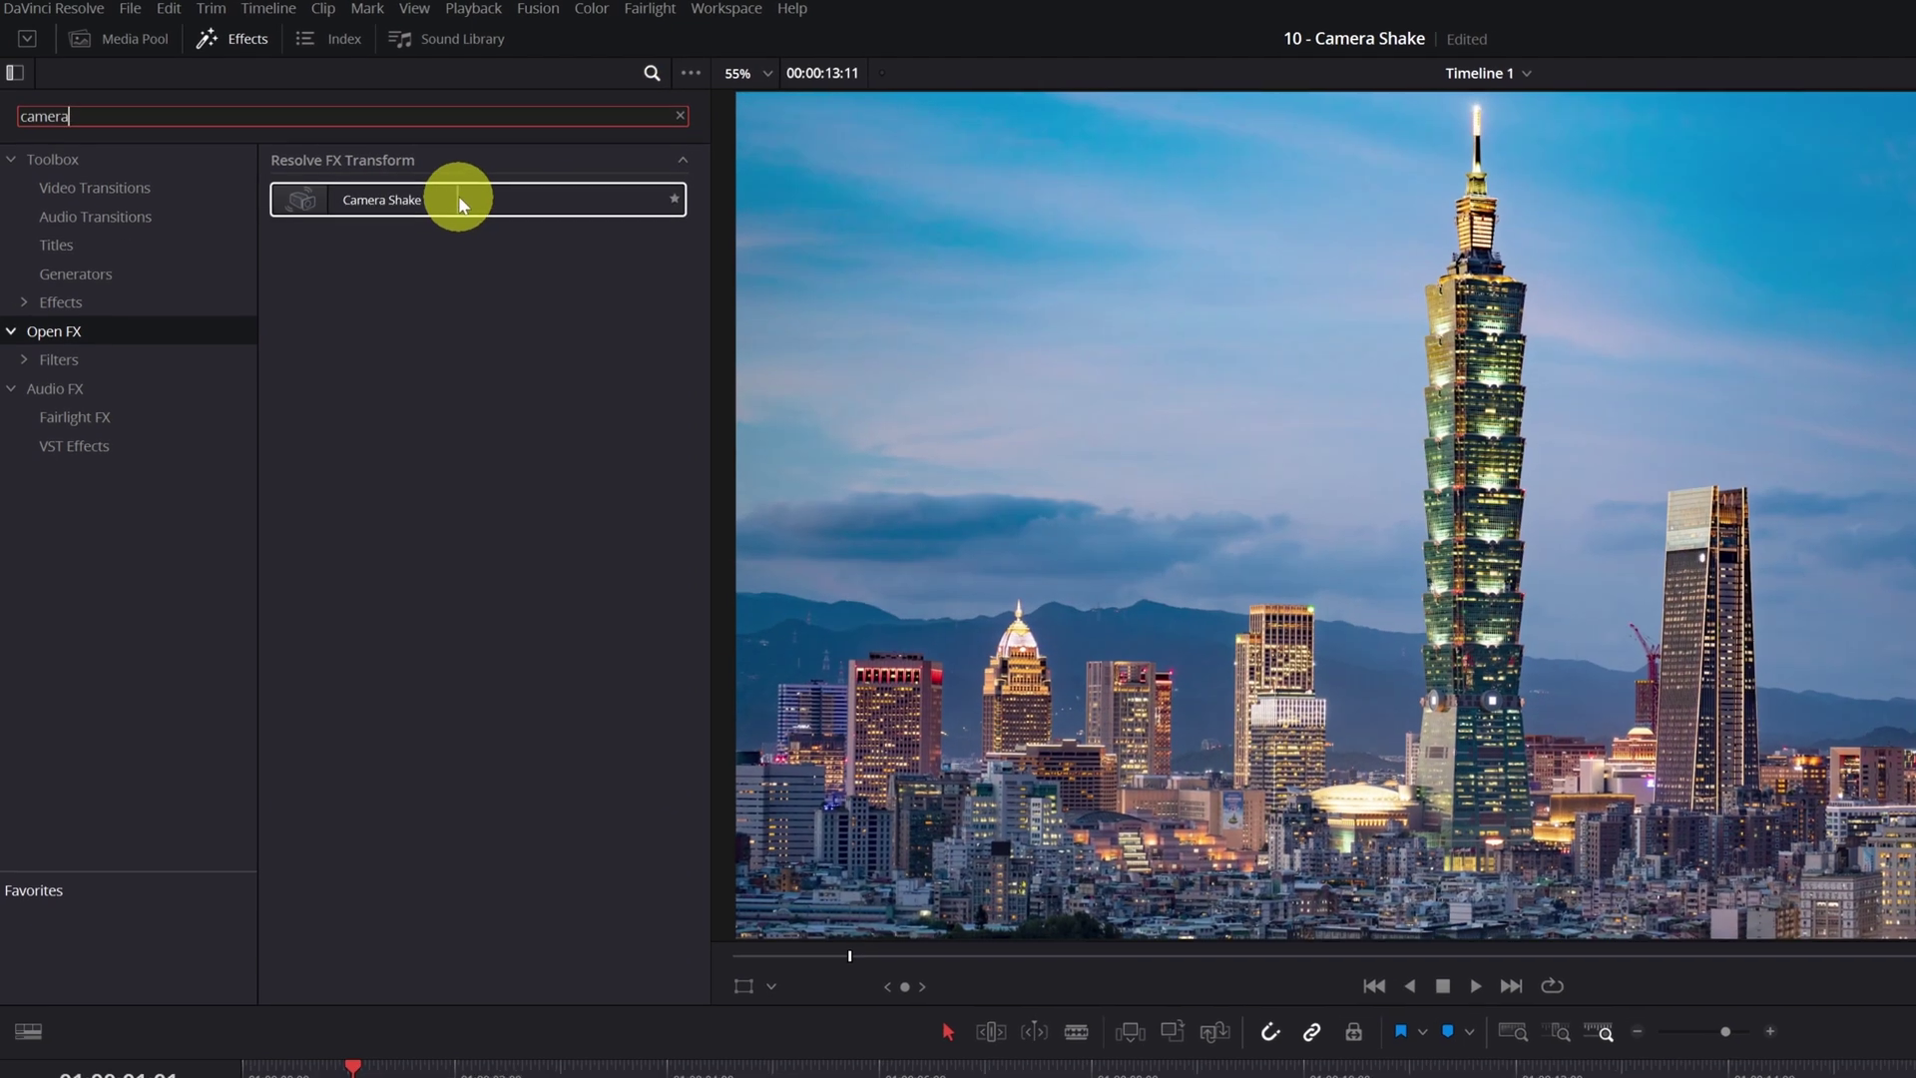
left_click(454, 198)
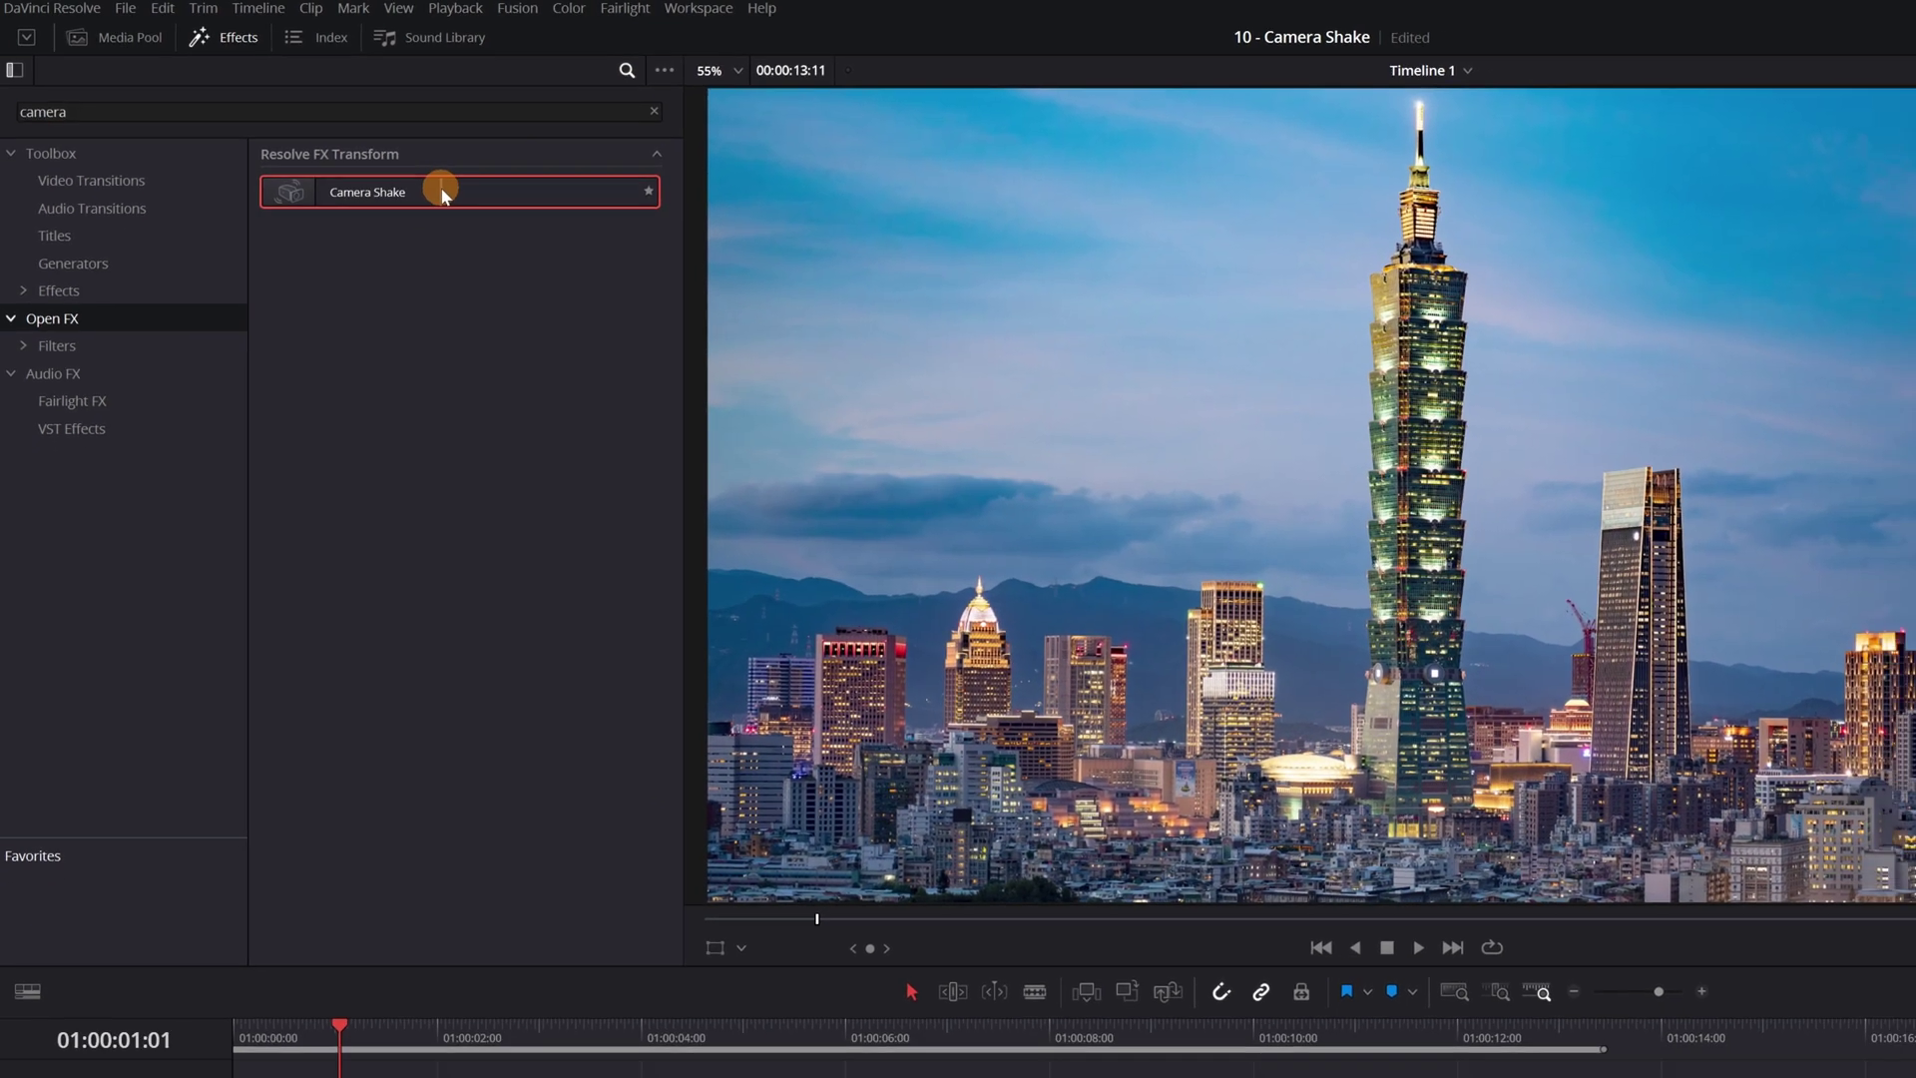
- Drop Camera Shake onto the city time-lapse clip and play it from the timeline start
left_click_drag(401, 174, 438, 1077)
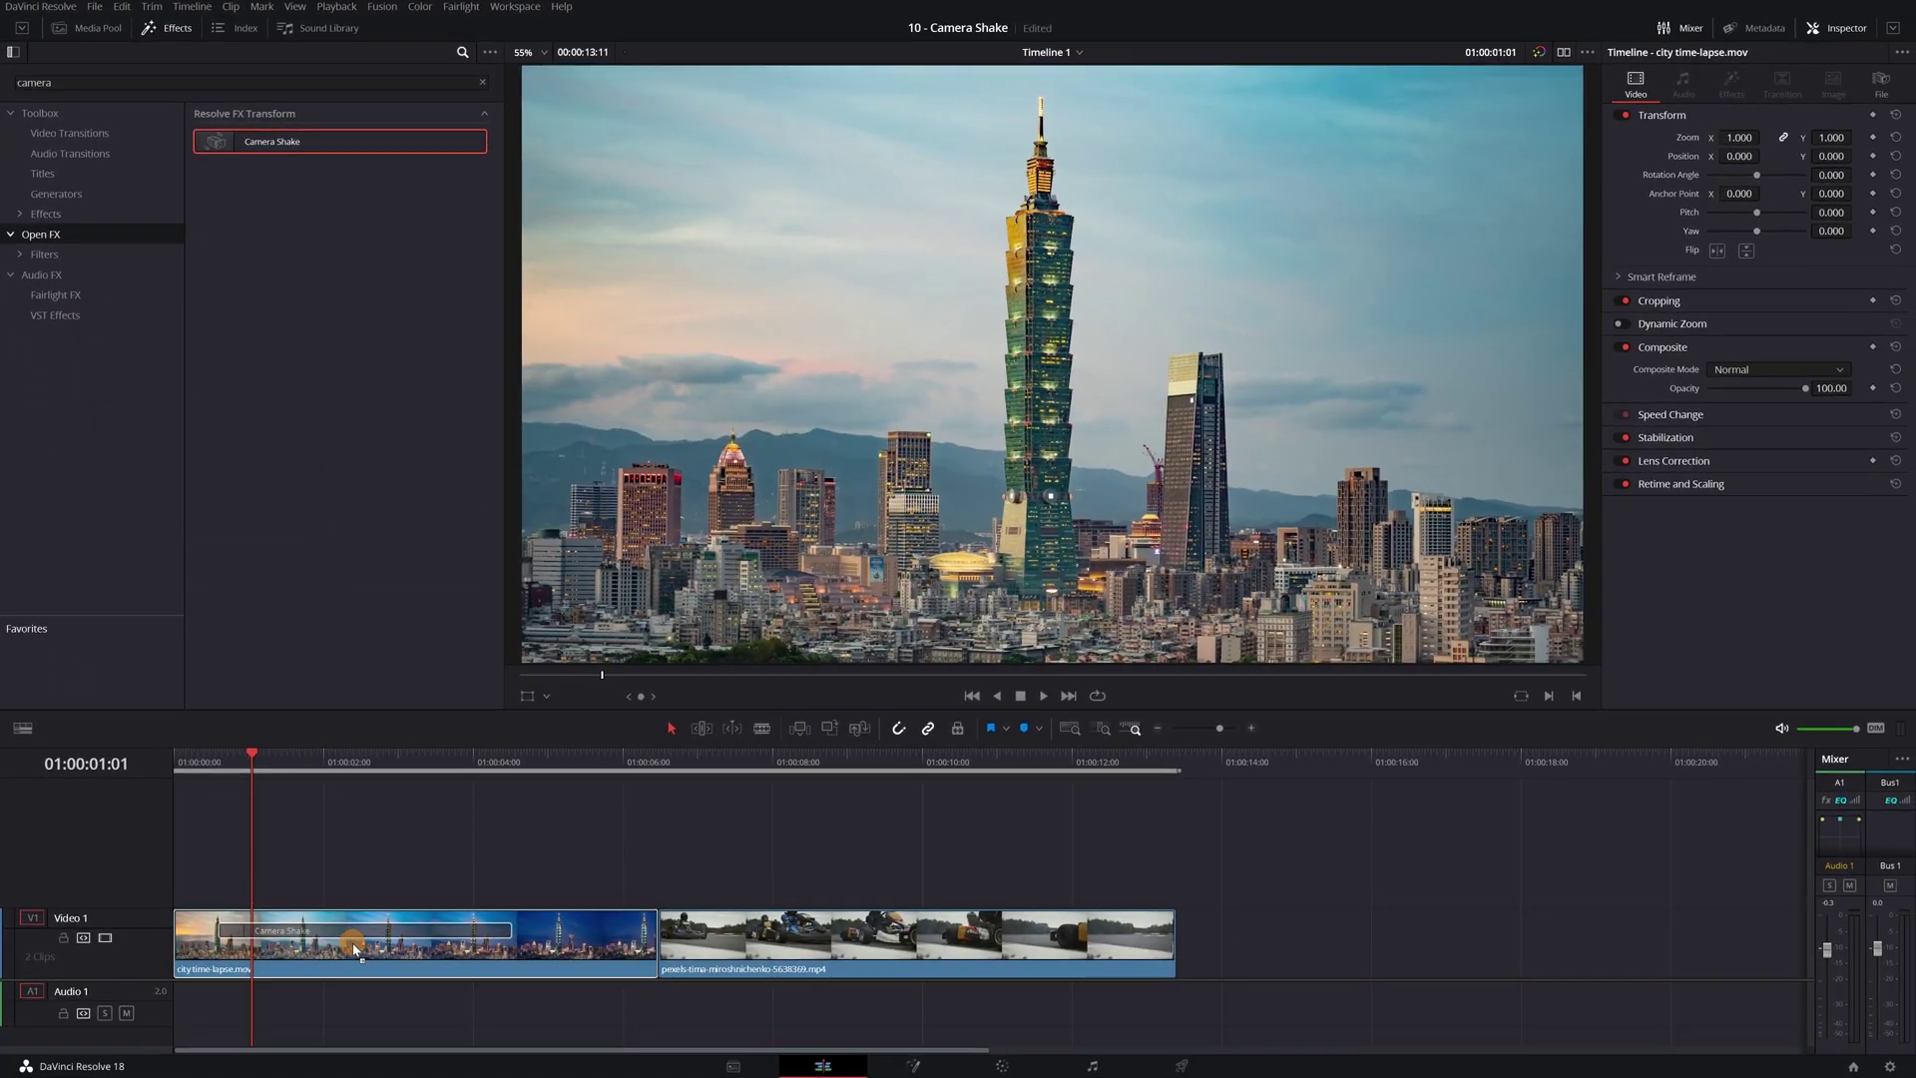
left_click_drag(357, 943, 356, 943)
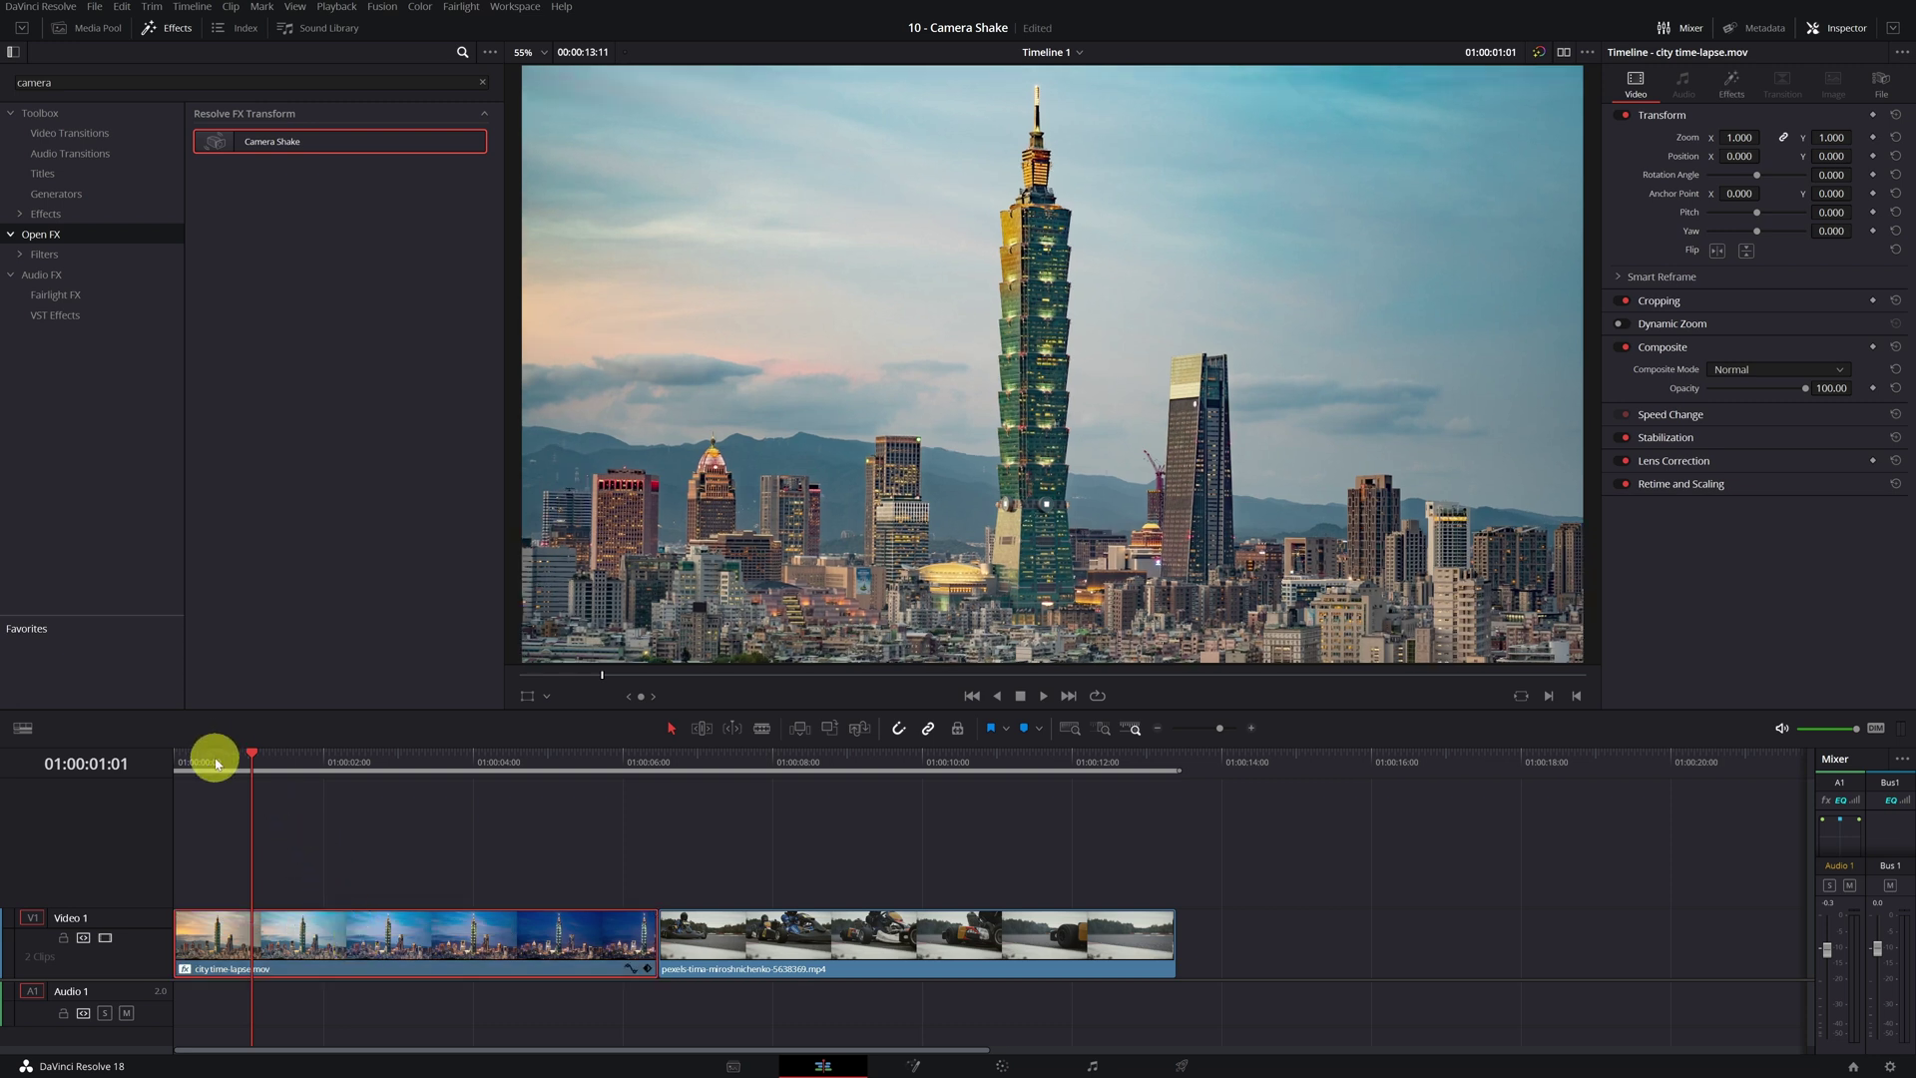
left_click(185, 761)
key("space")
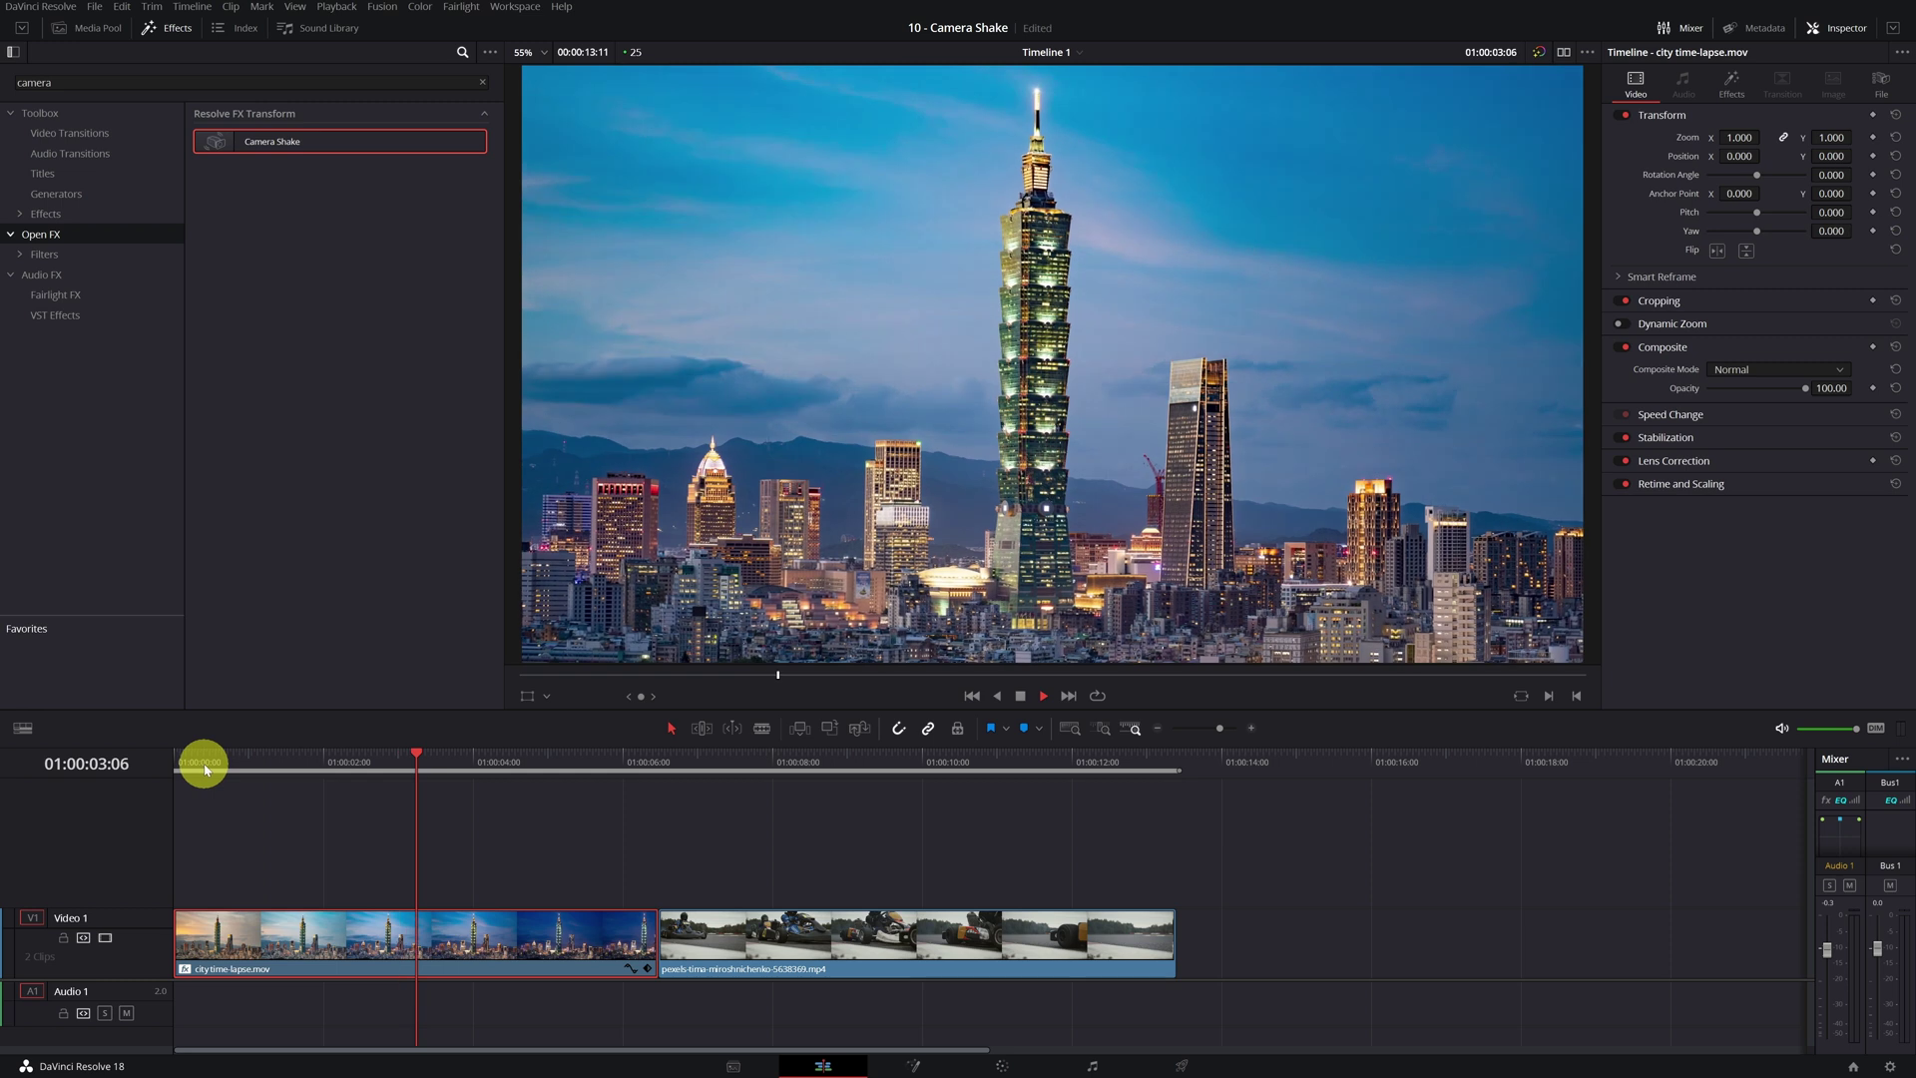
- Stop playback and raise the city clip's Camera Shake Pan Amplitude from 0.100 to 0.666
key("space")
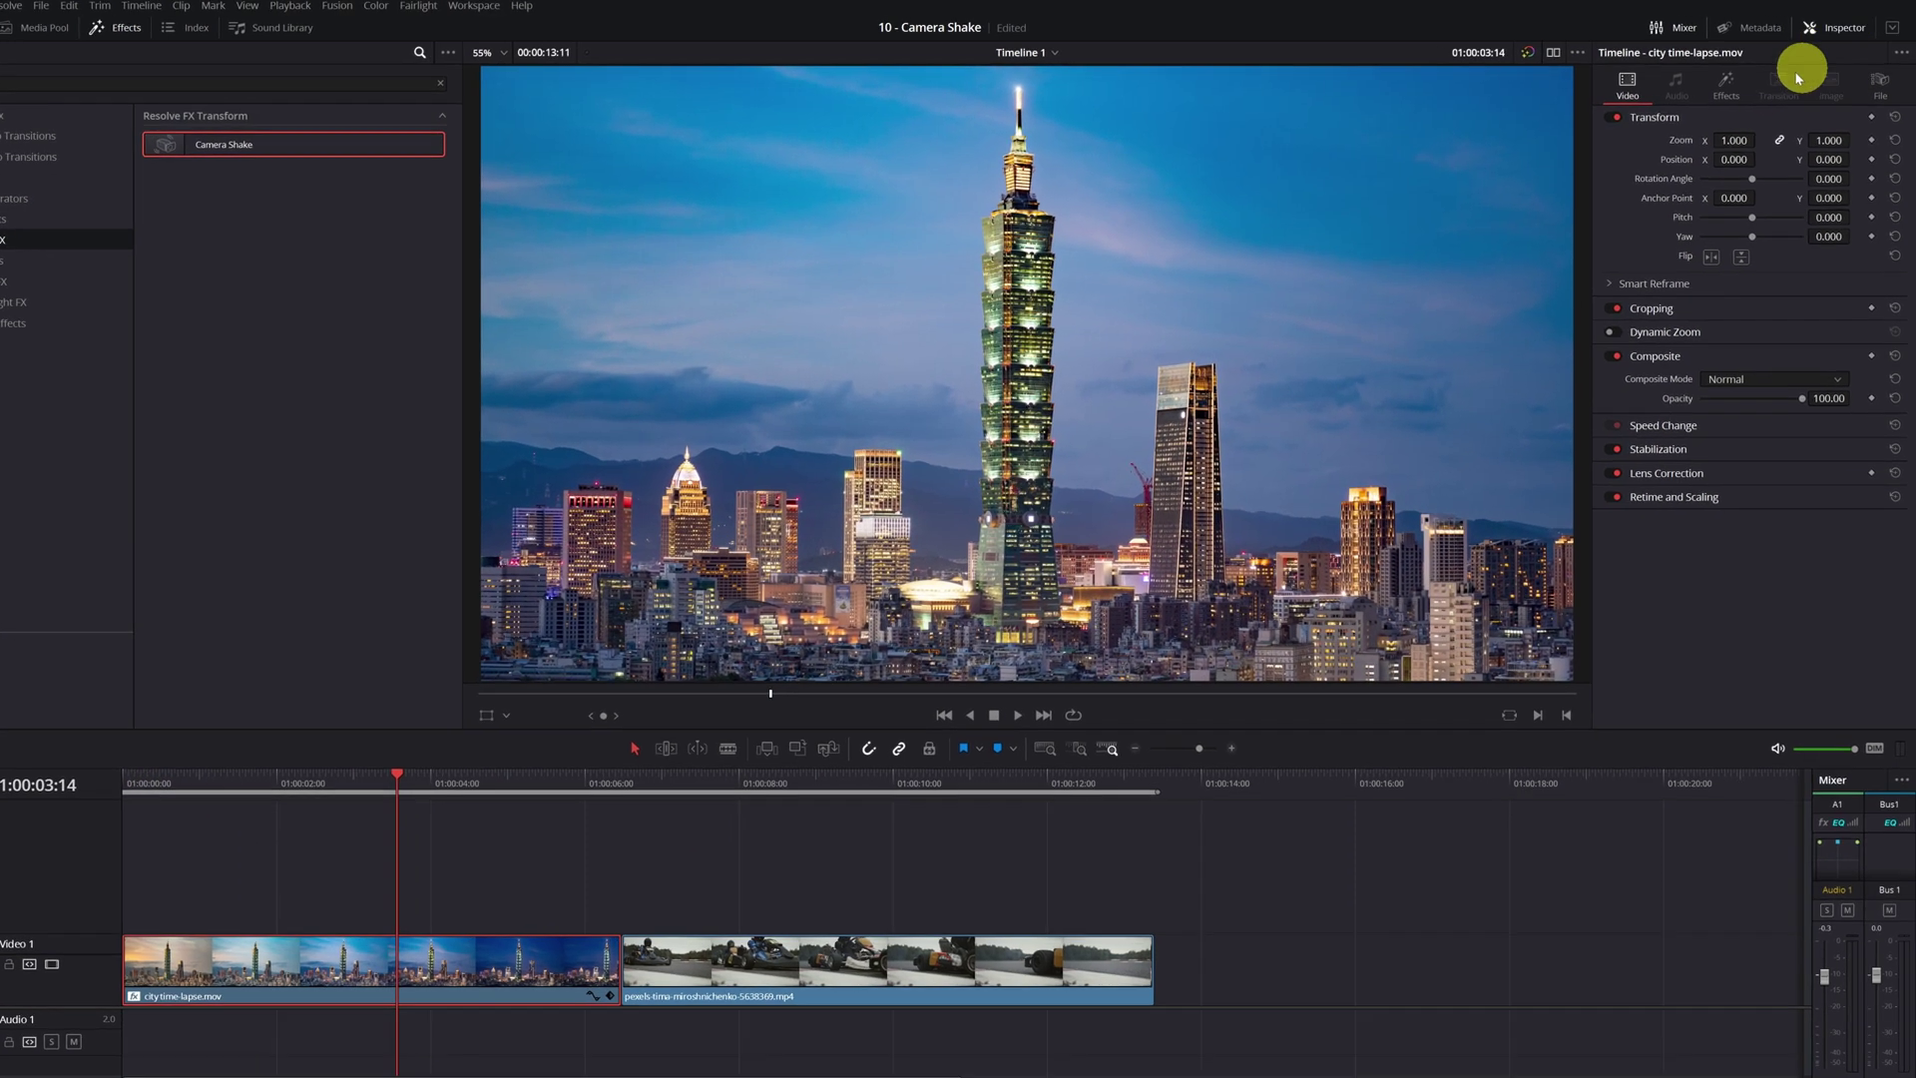
left_click(1732, 82)
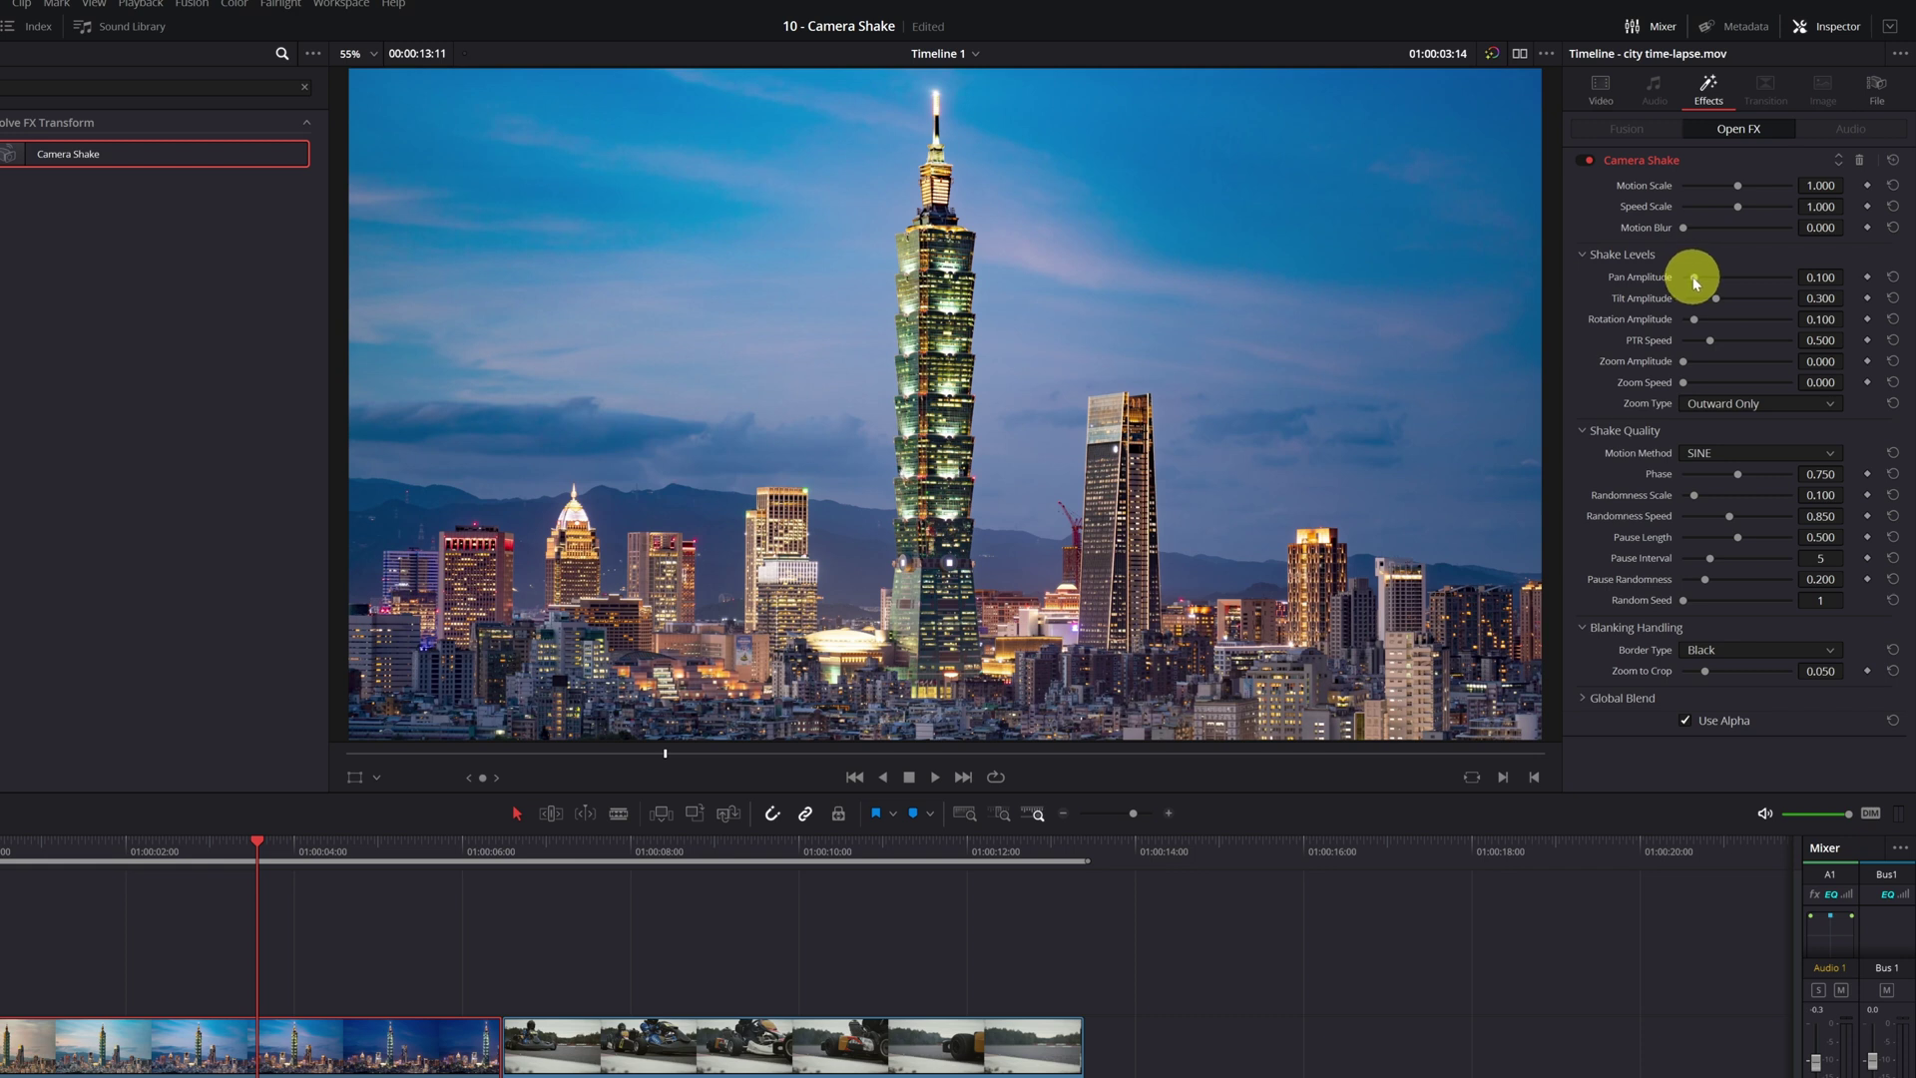
left_click_drag(1694, 282, 1766, 265)
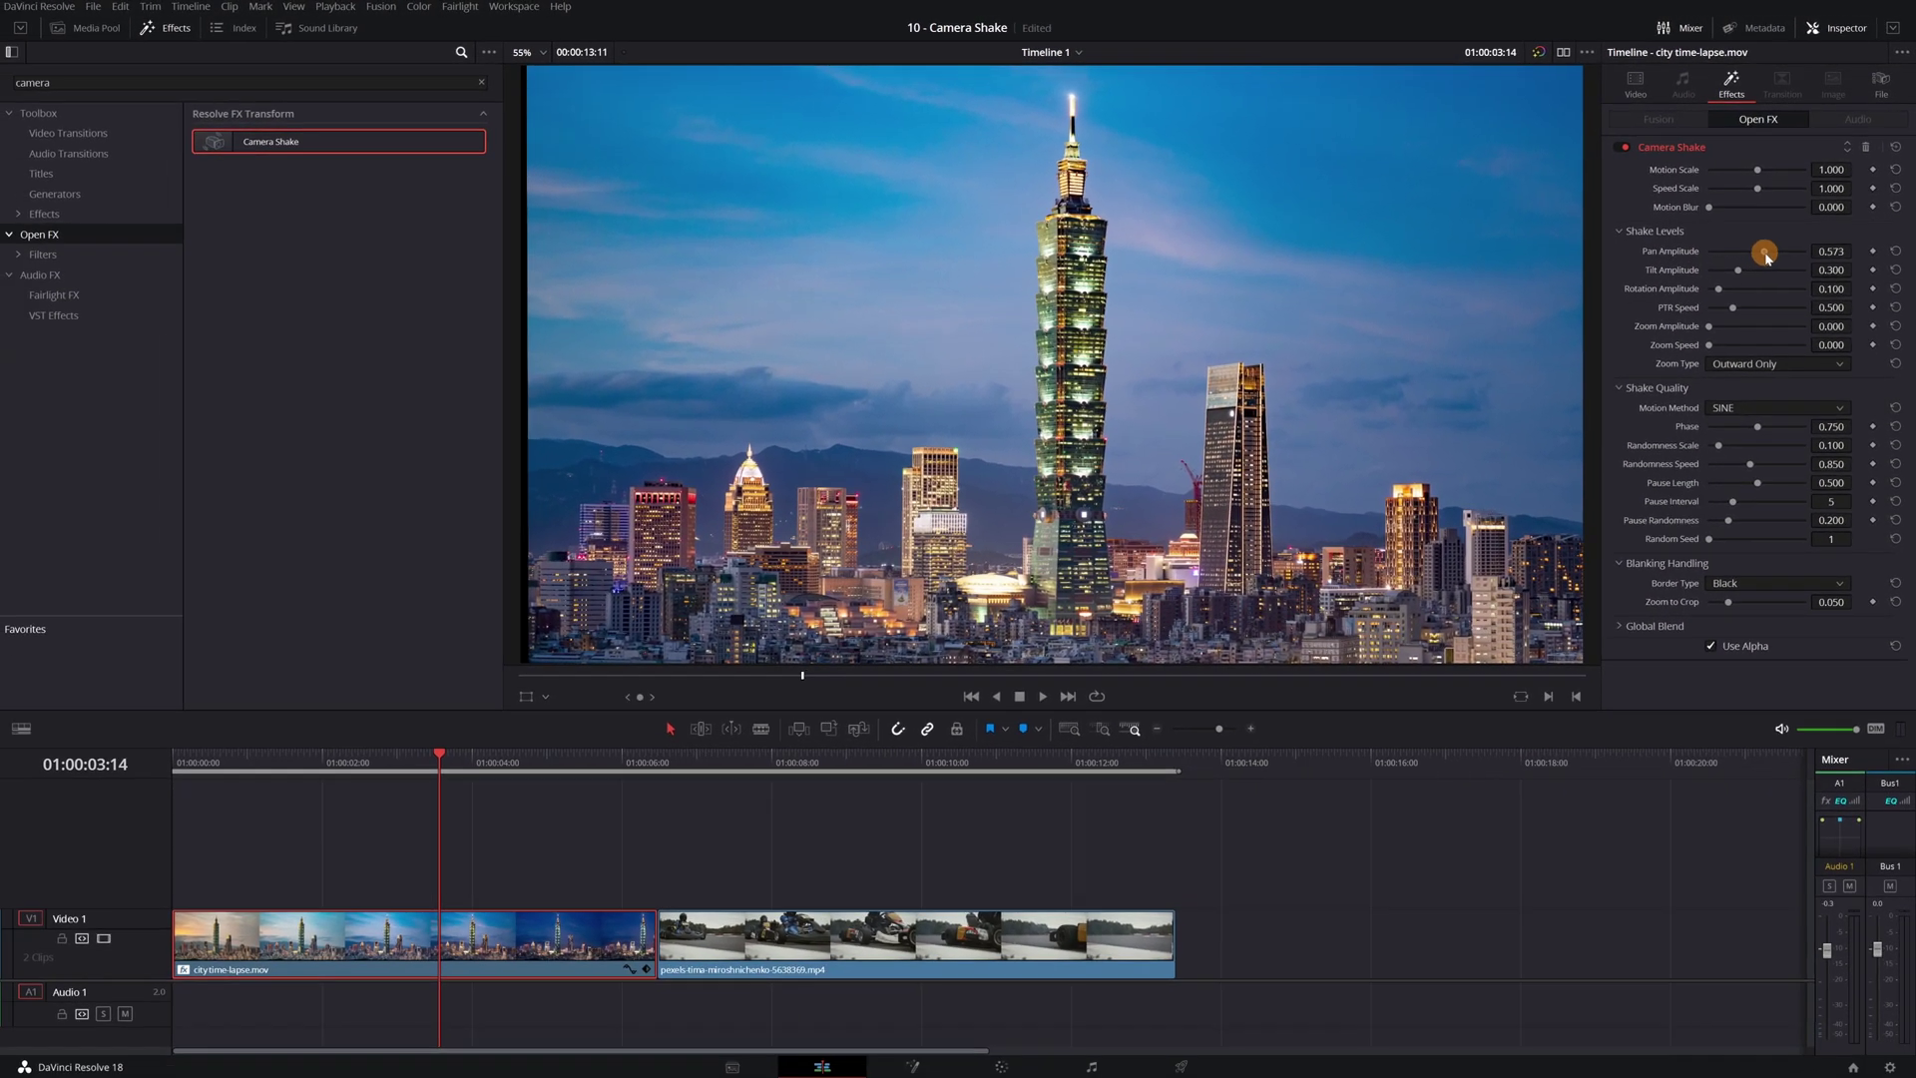
- Play and scrub through the city clip to review the stronger horizontal shake
left_click(238, 764)
key("space")
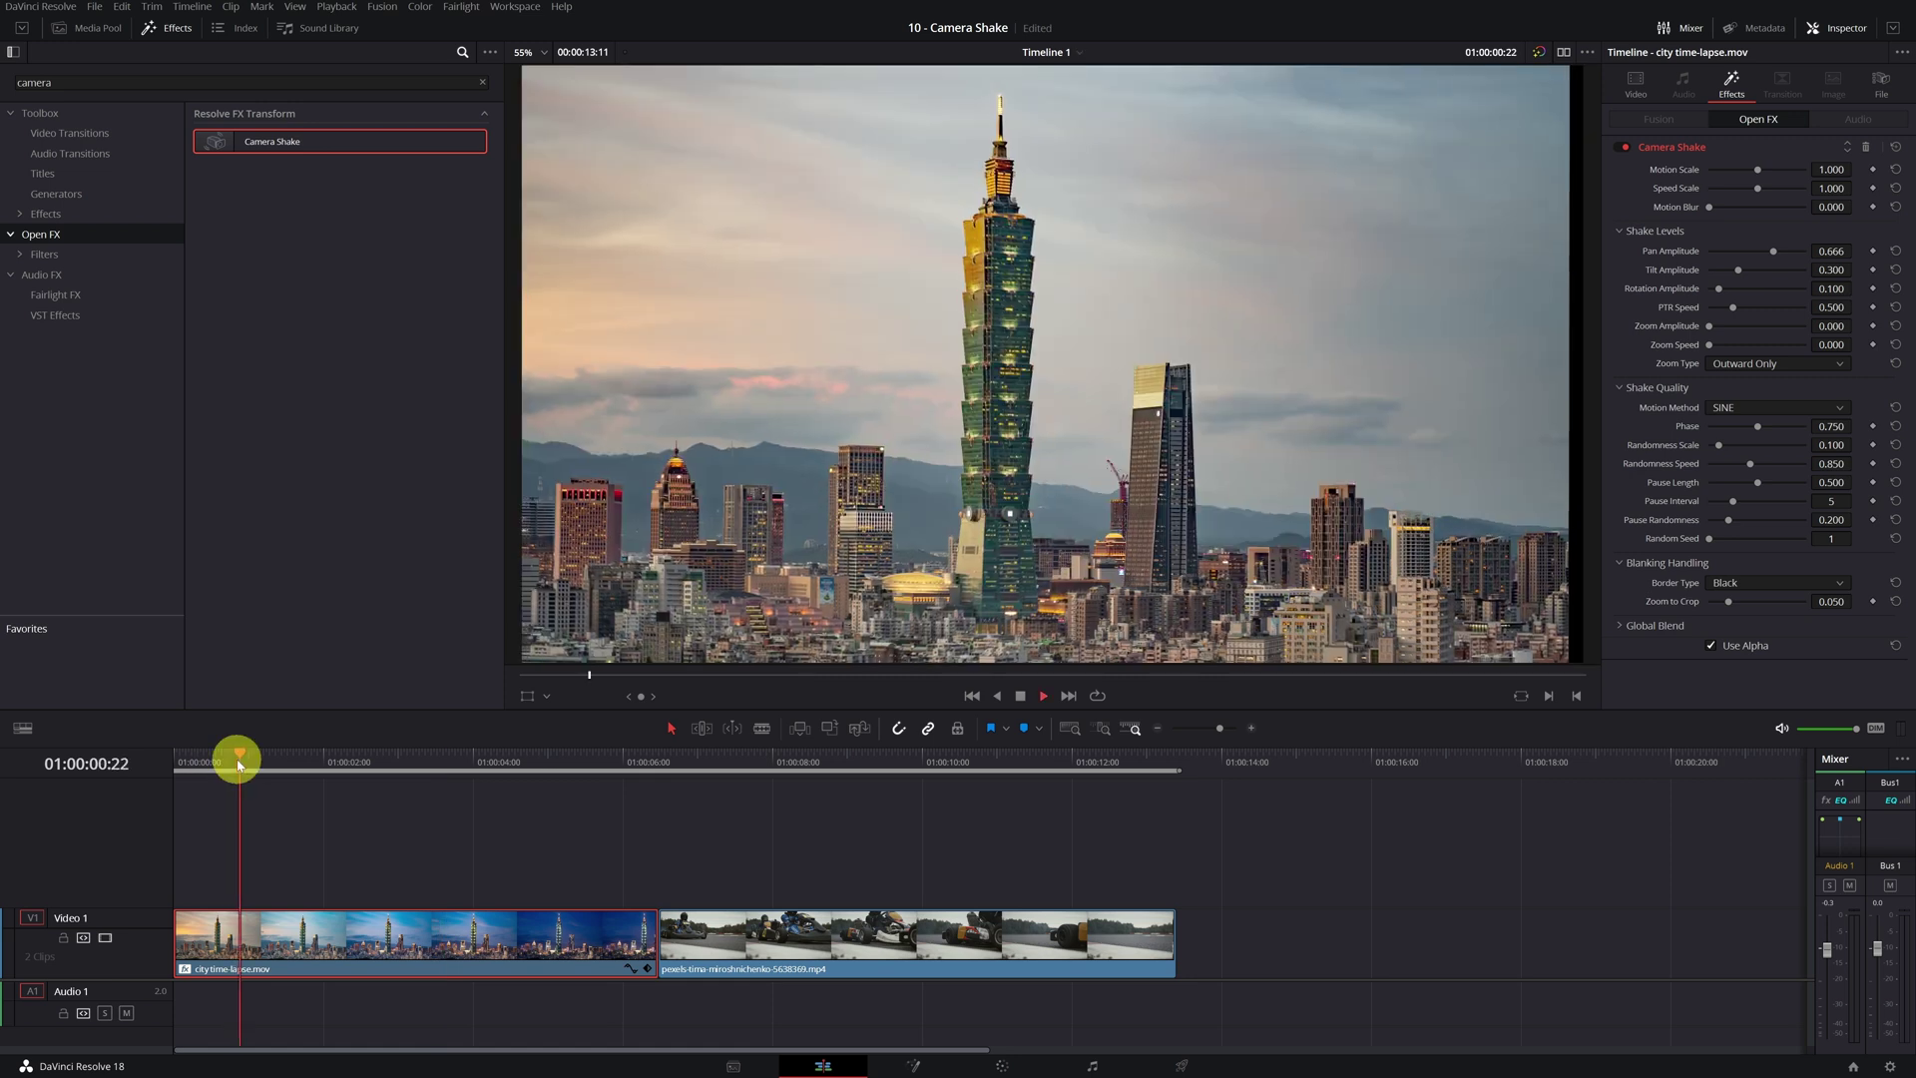
mouse_move(553, 760)
left_mouse_down()
mouse_move(607, 751)
mouse_move(576, 751)
left_mouse_up()
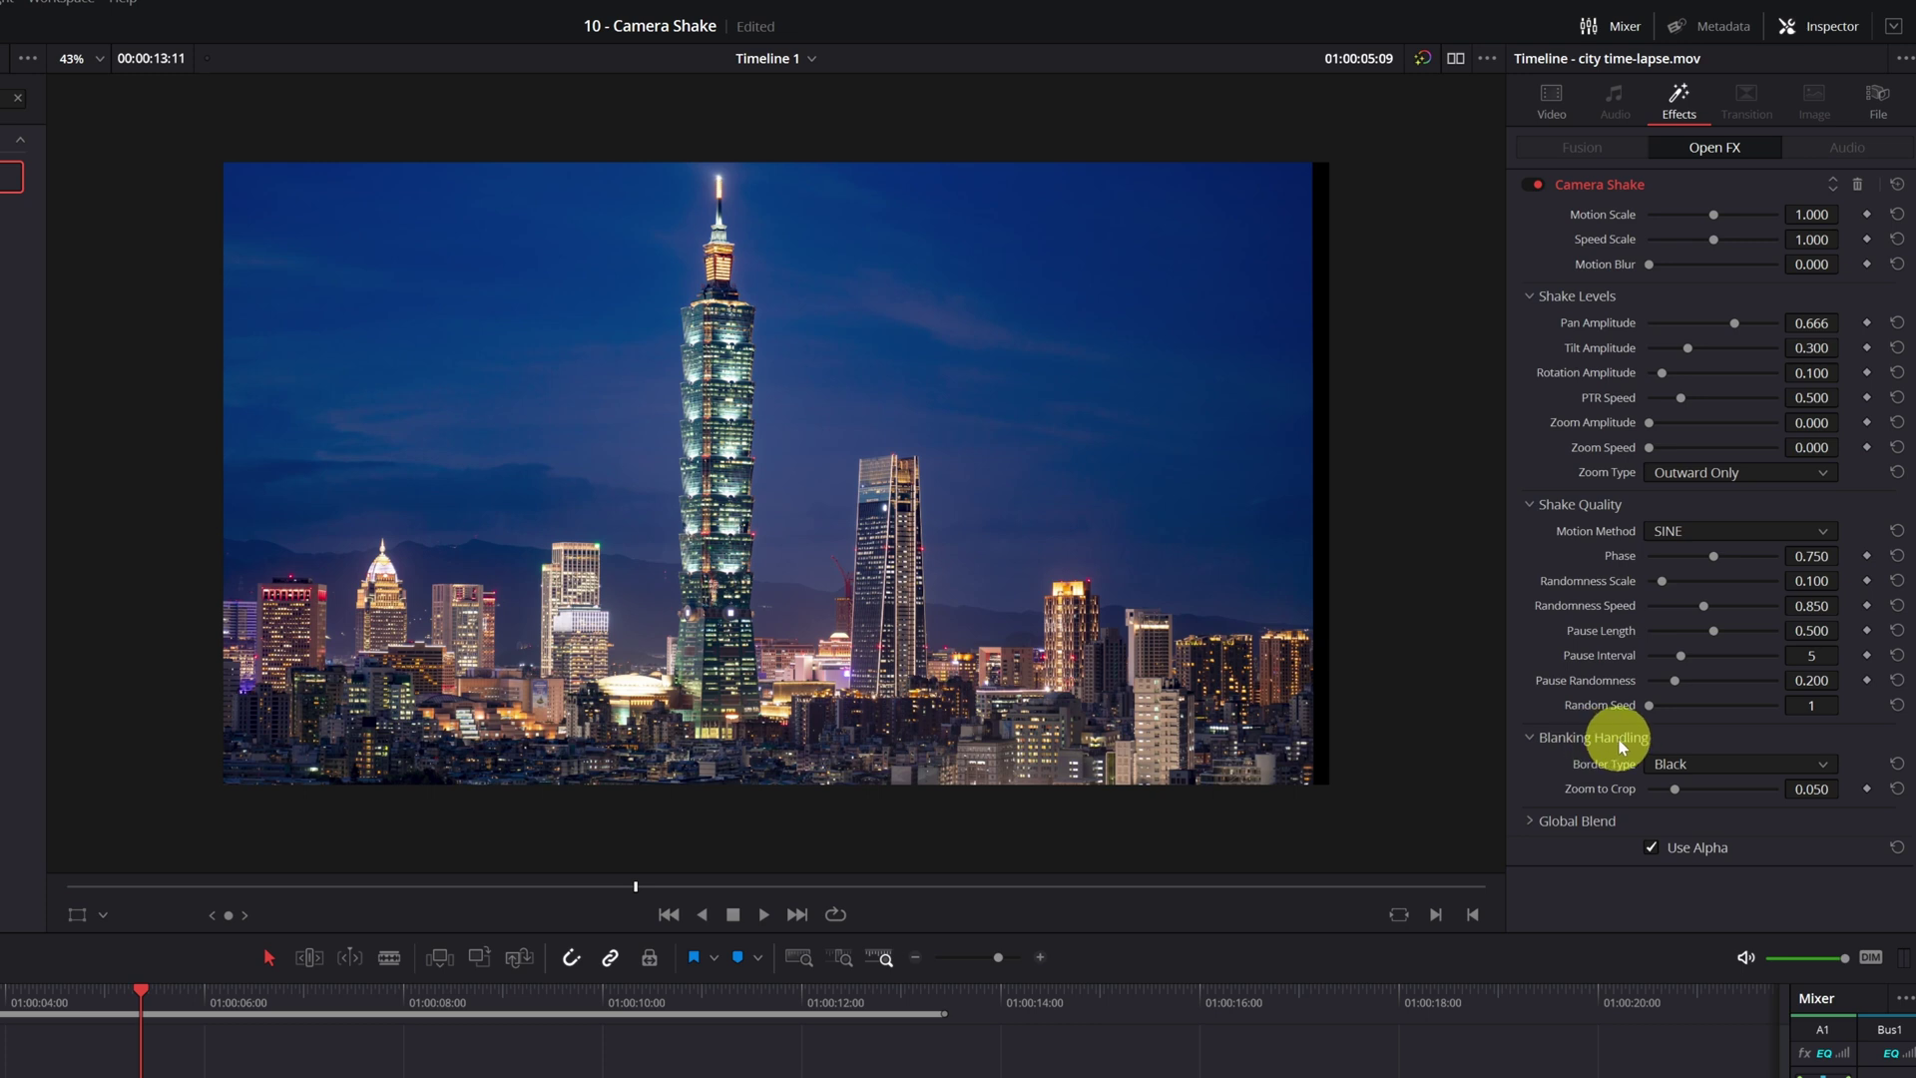
- Set Border Type to Reflect and Zoom to Crop to 0.045, then scrub from daytime to dusk
left_click(1687, 763)
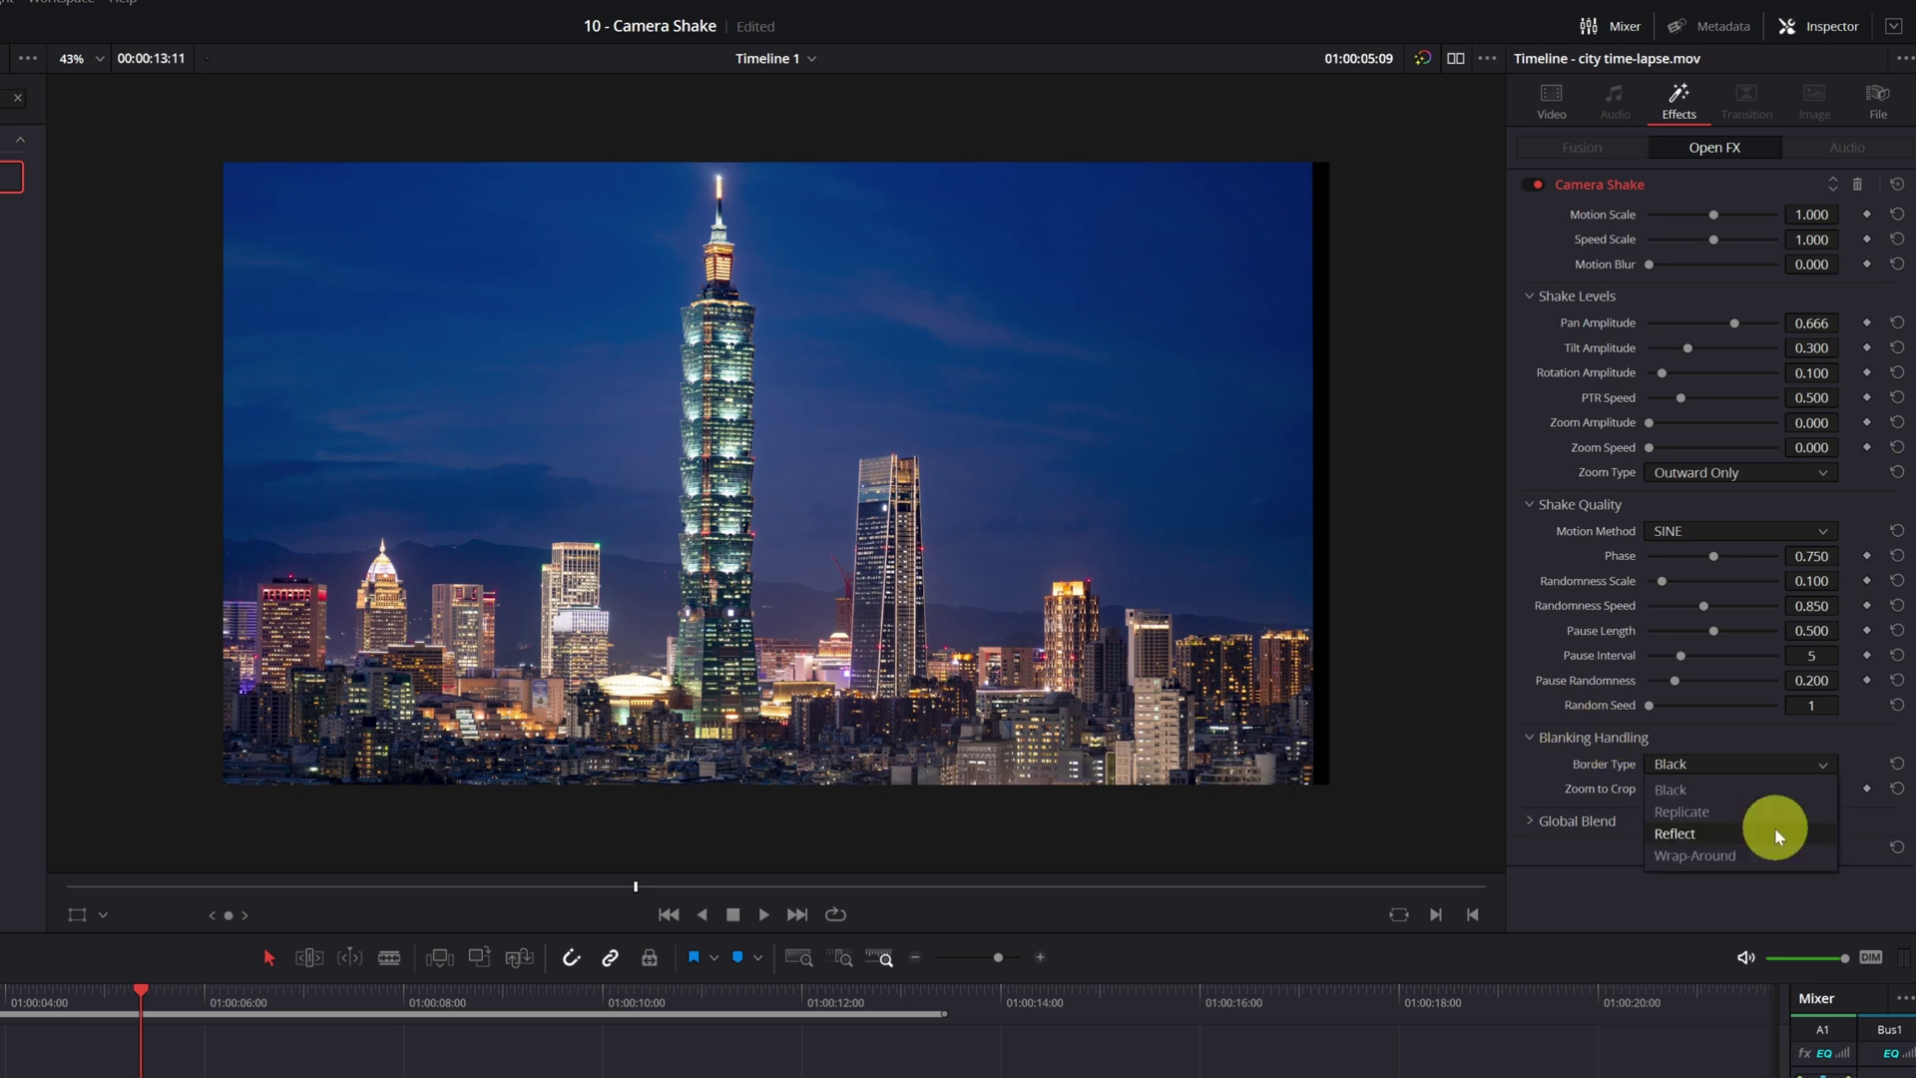
left_click(1774, 829)
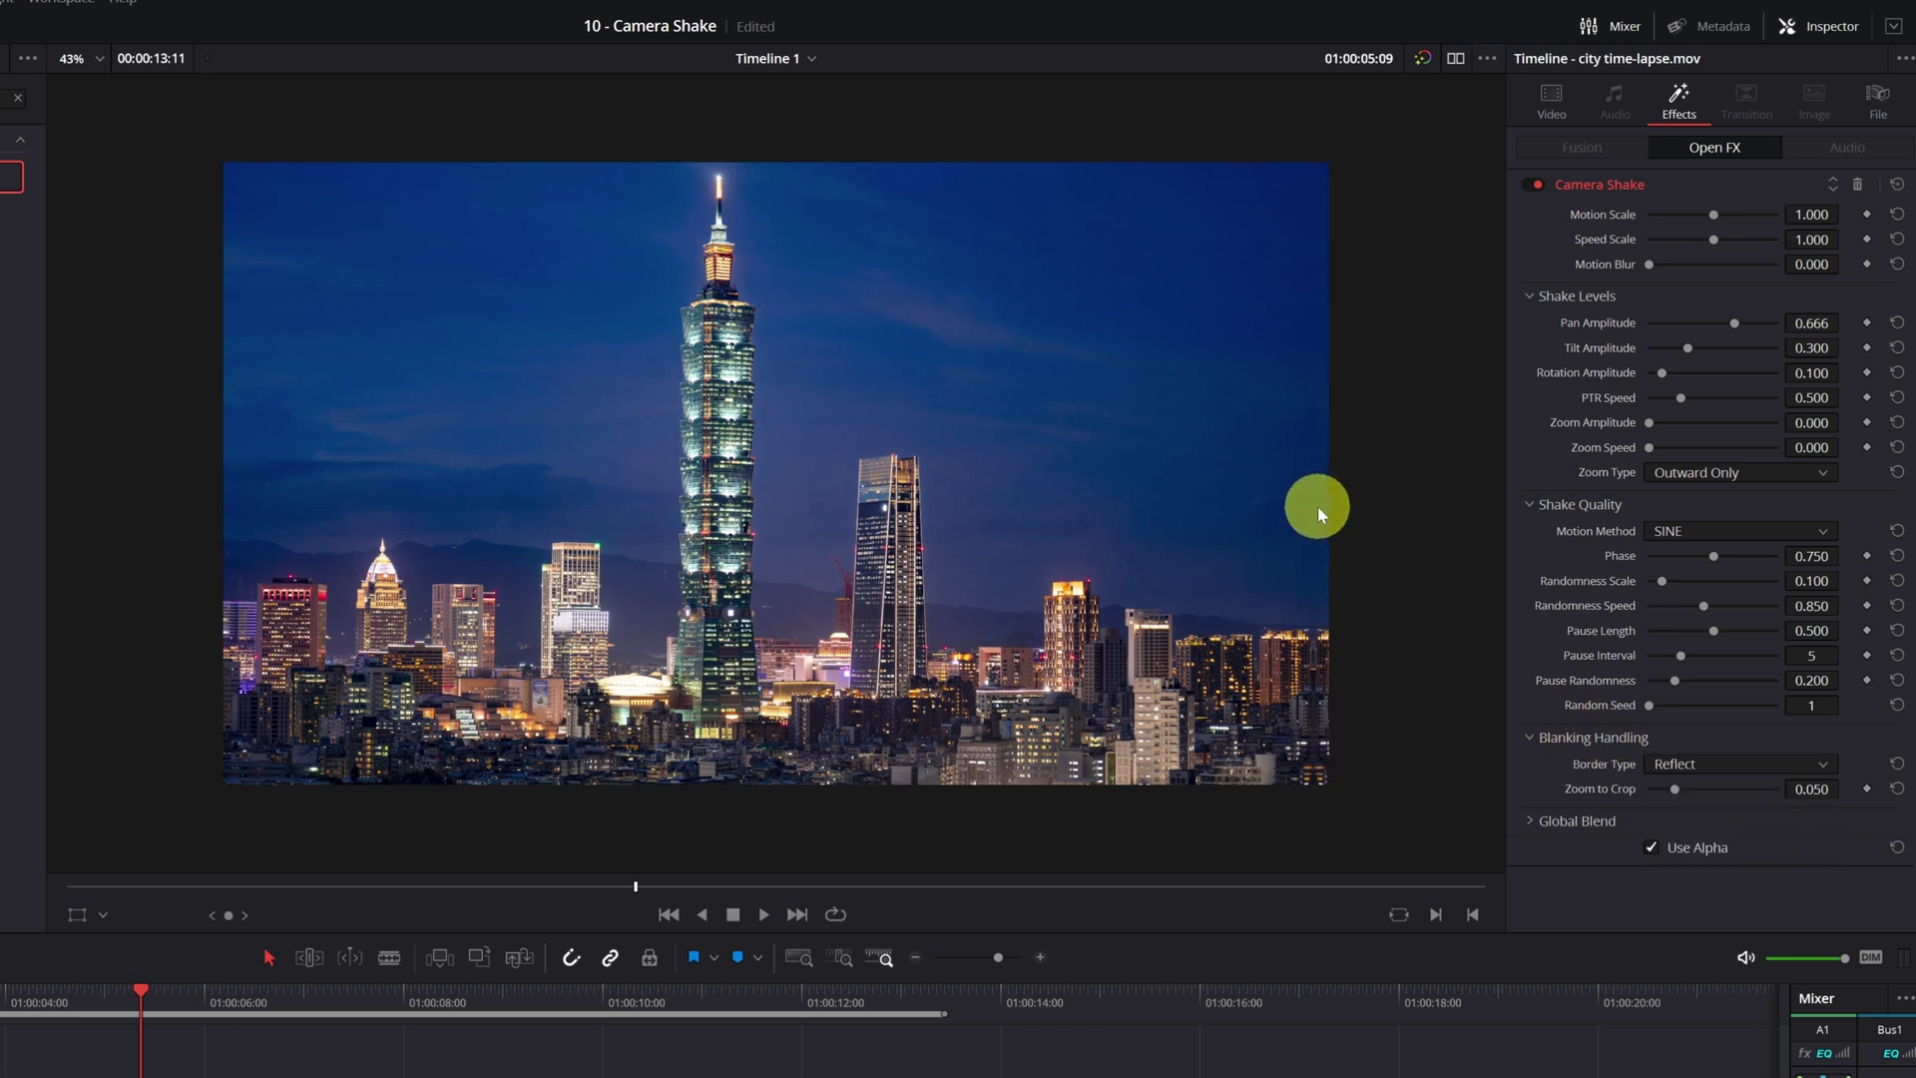
left_click(1735, 764)
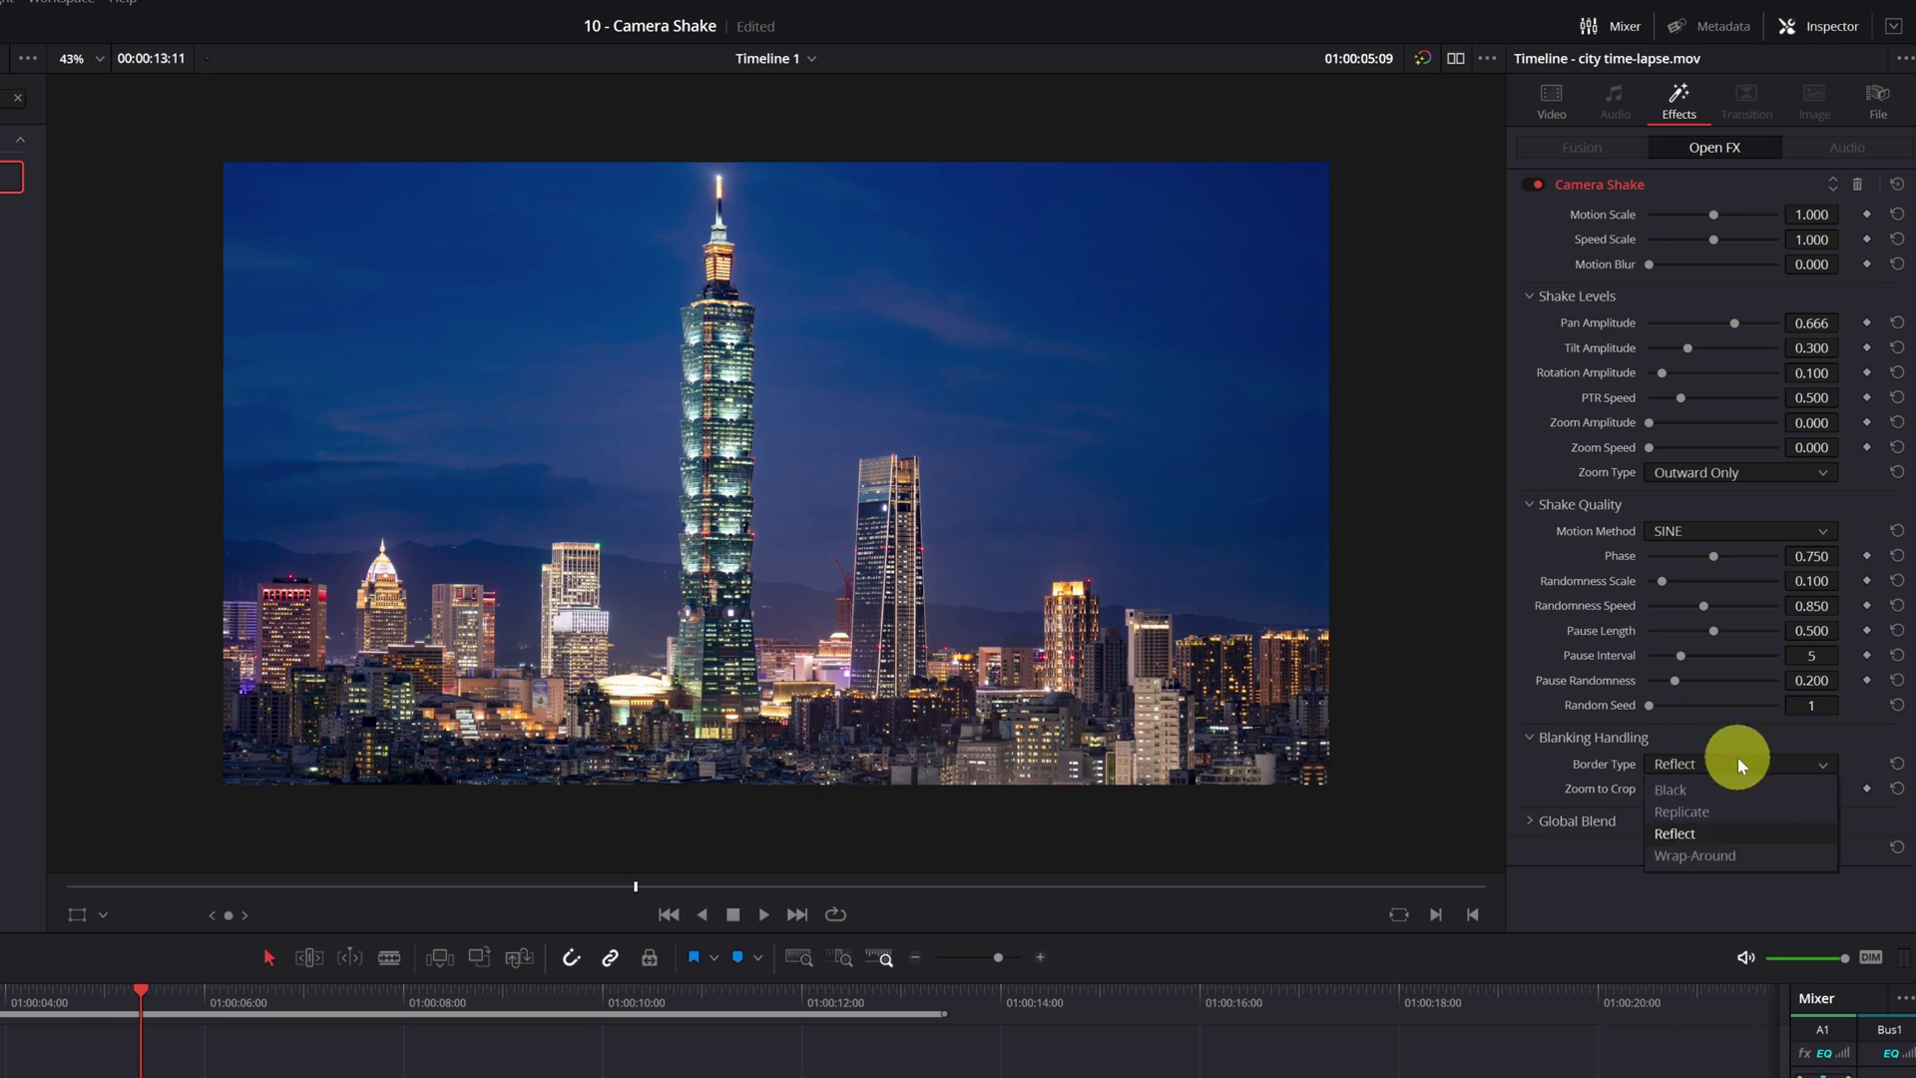
left_click(1745, 786)
mouse_move(1670, 792)
left_mouse_down()
mouse_move(1707, 793)
mouse_move(1674, 798)
left_mouse_up()
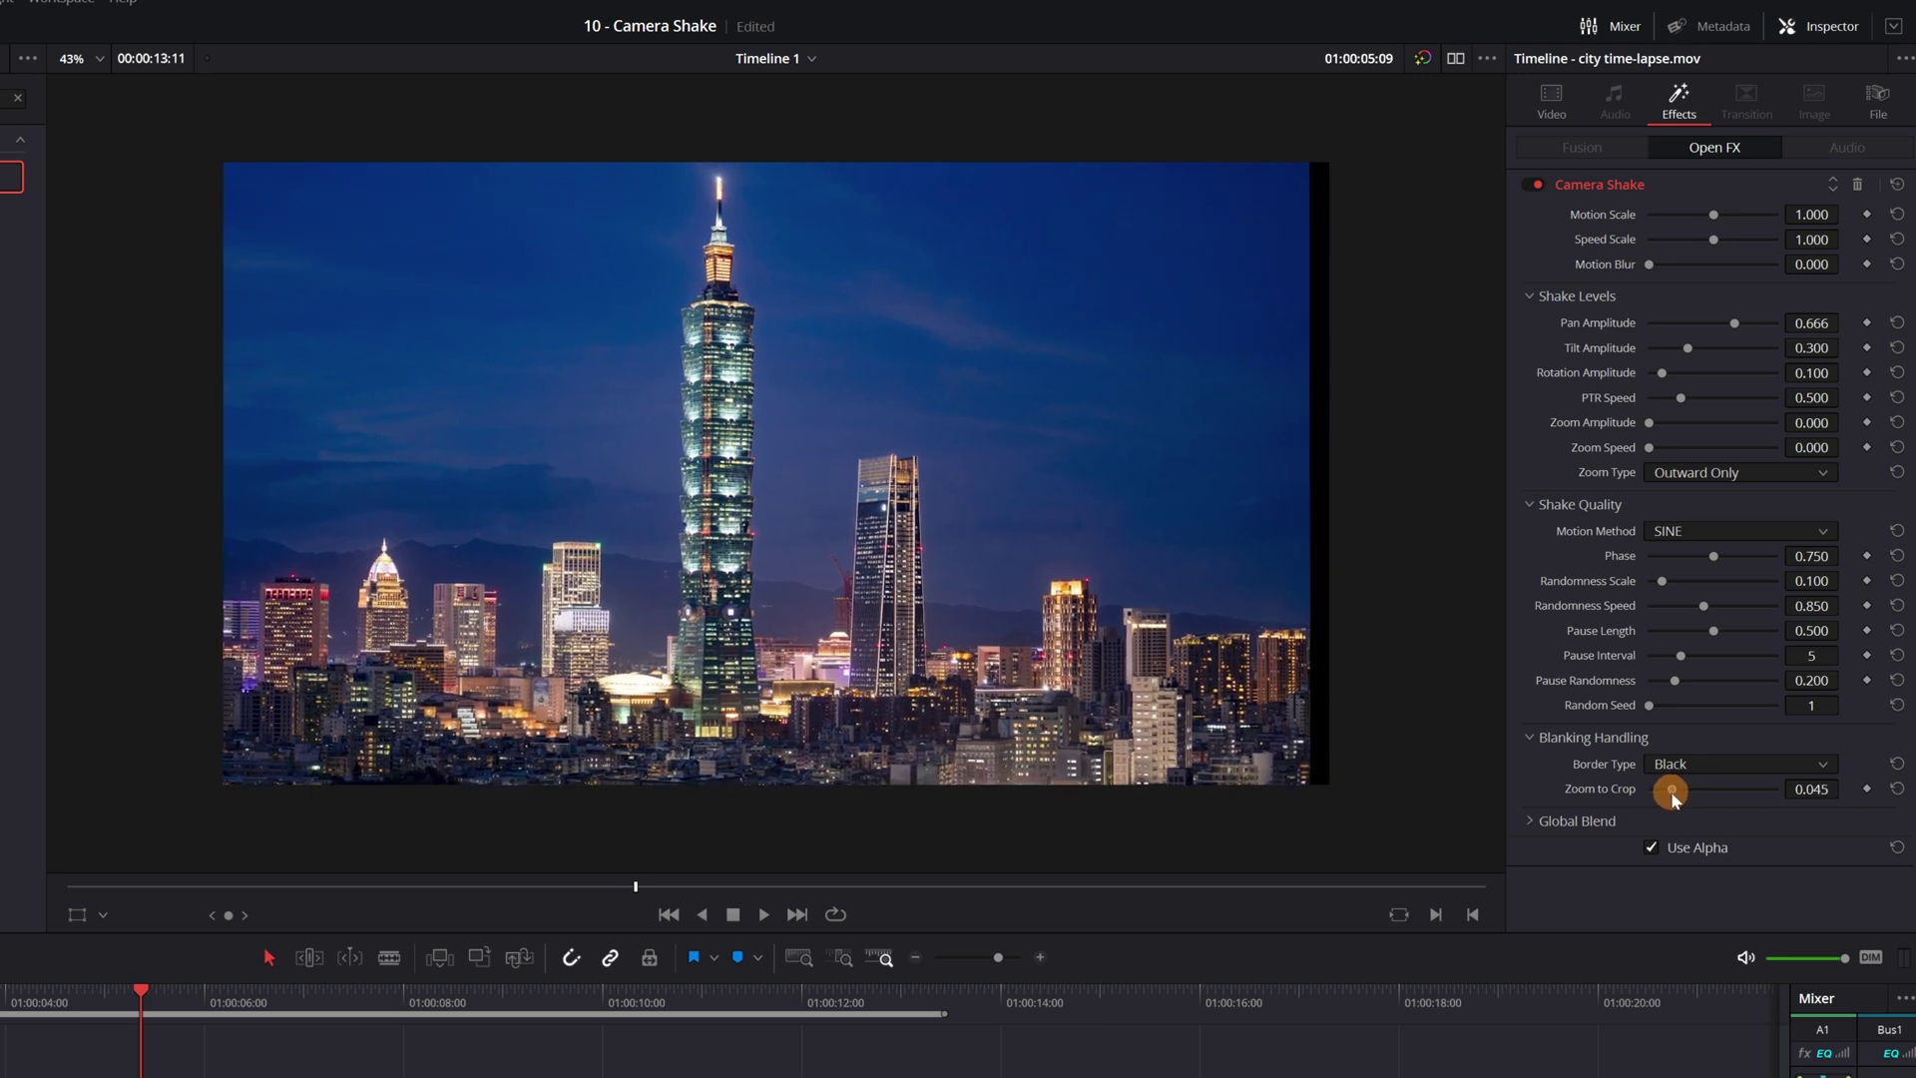
left_click(1785, 770)
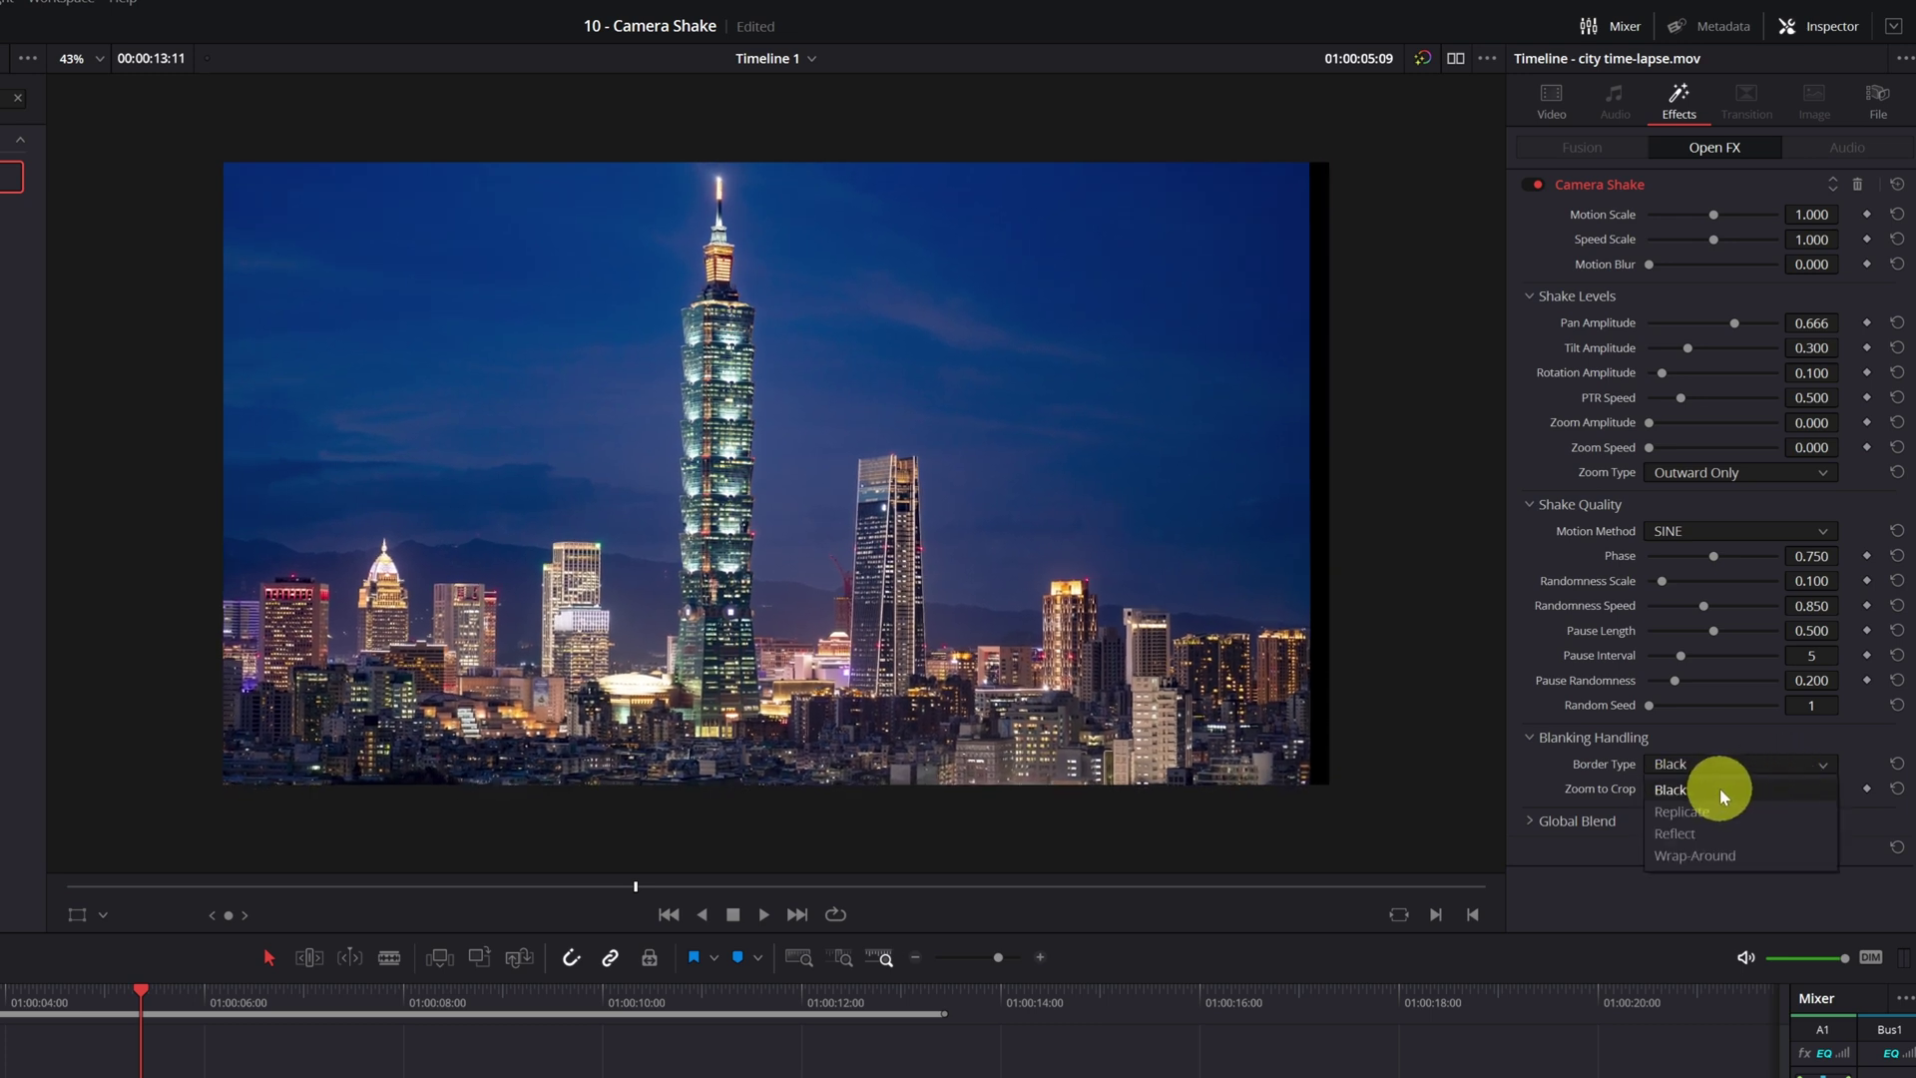
left_click(1694, 833)
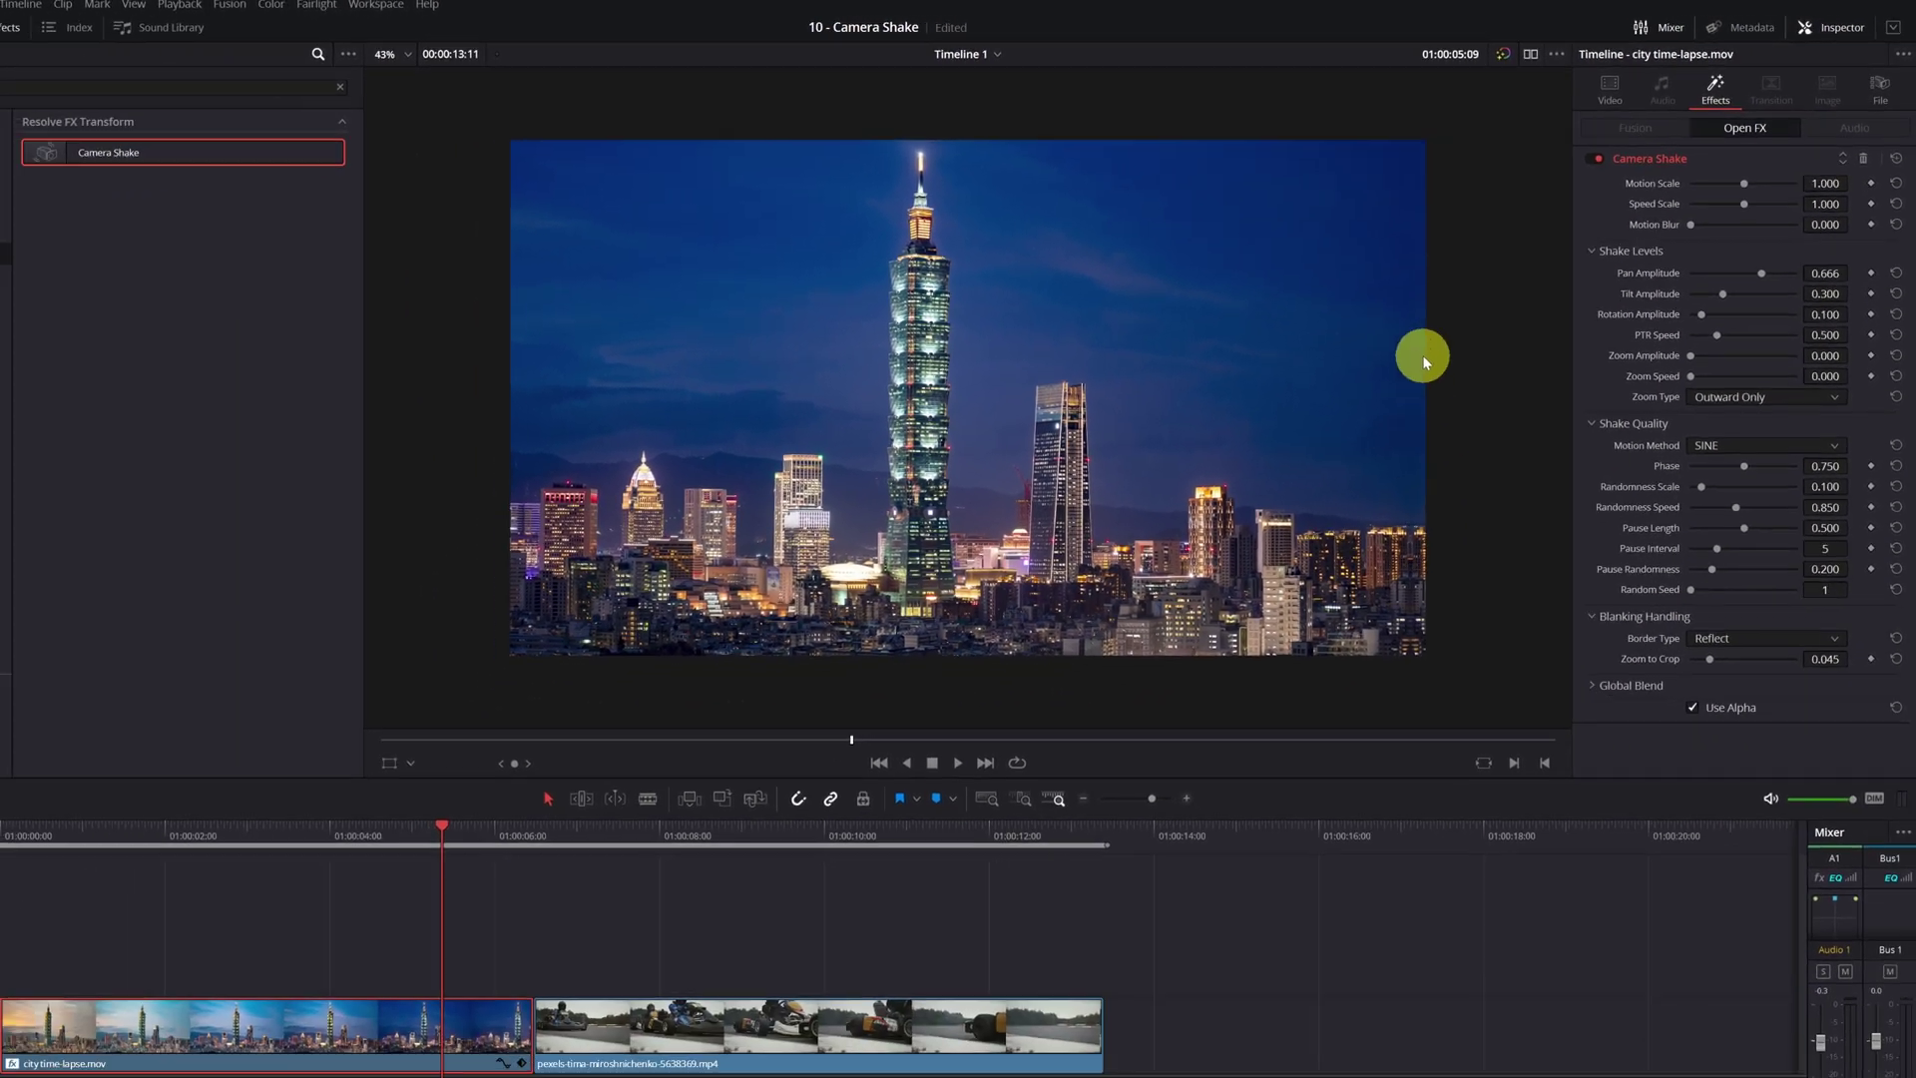
left_click_drag(223, 834, 100, 834)
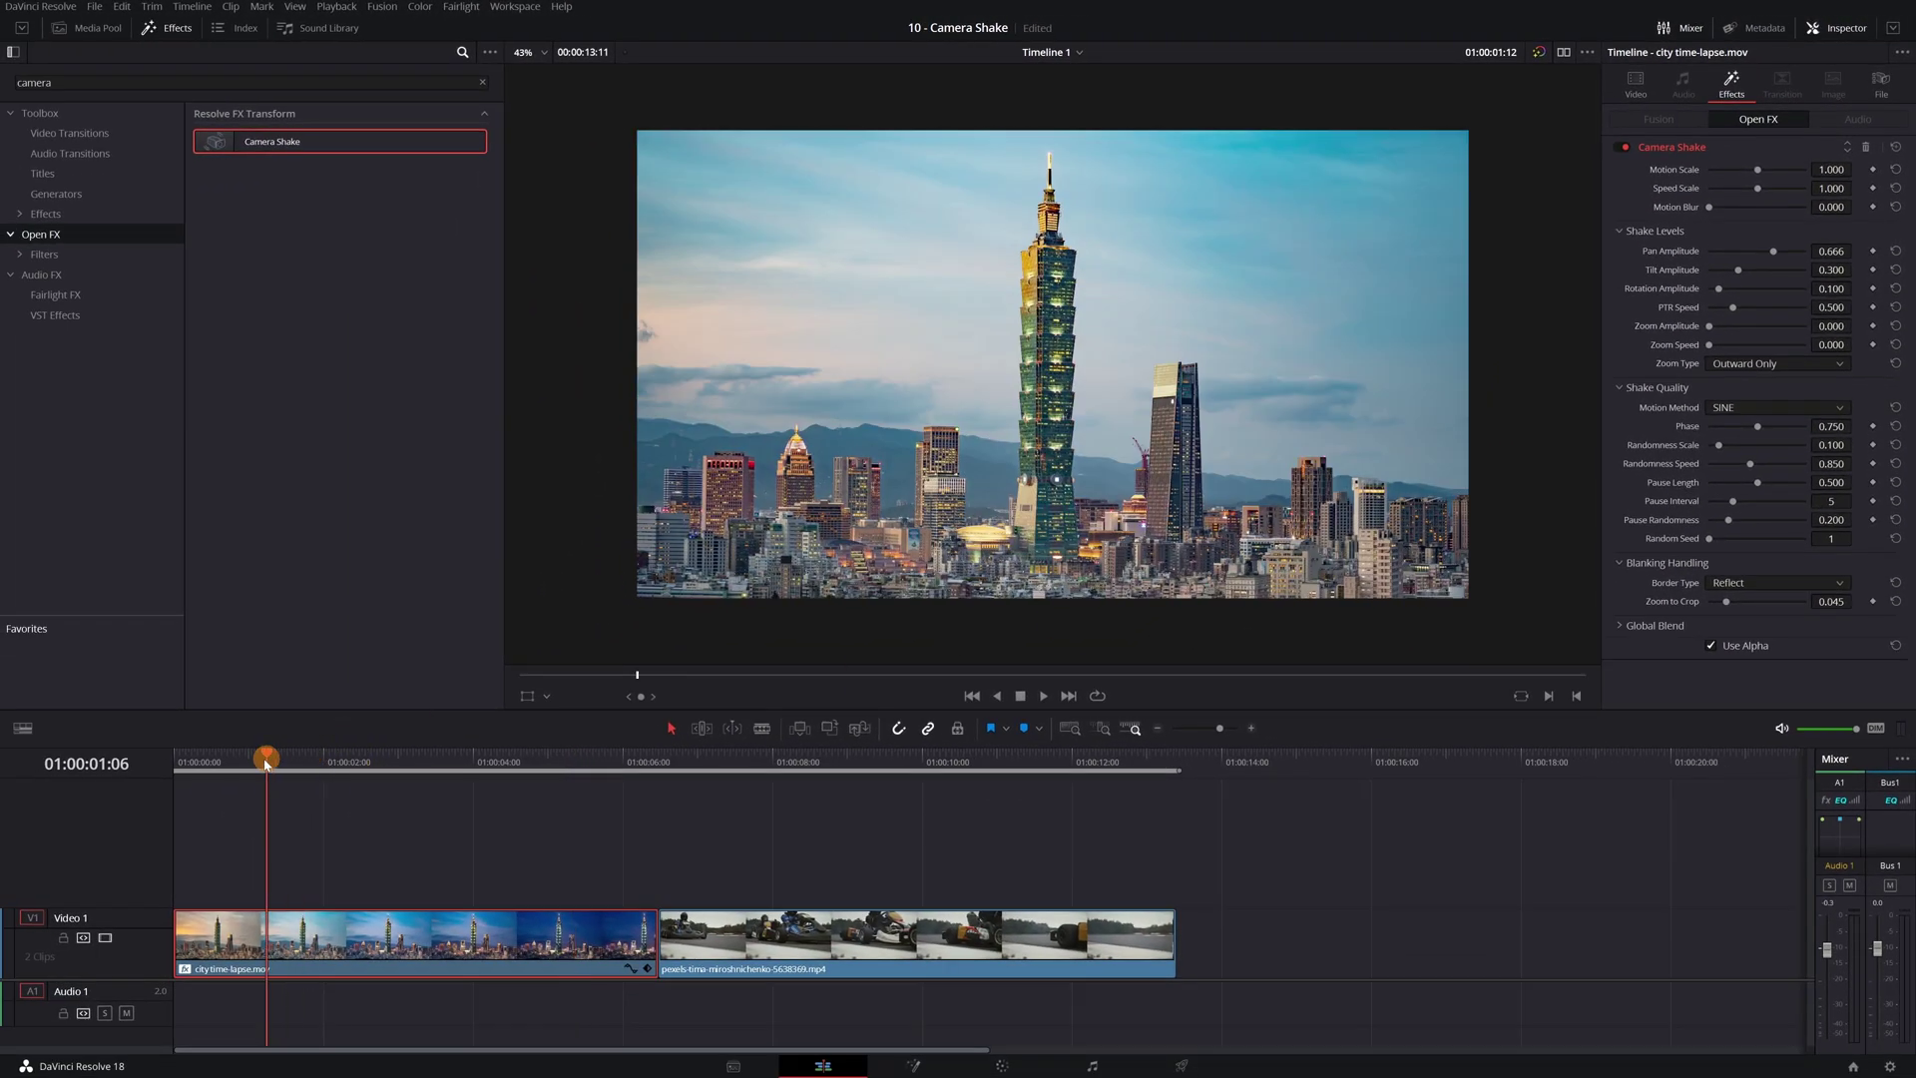
left_click_drag(267, 765, 395, 783)
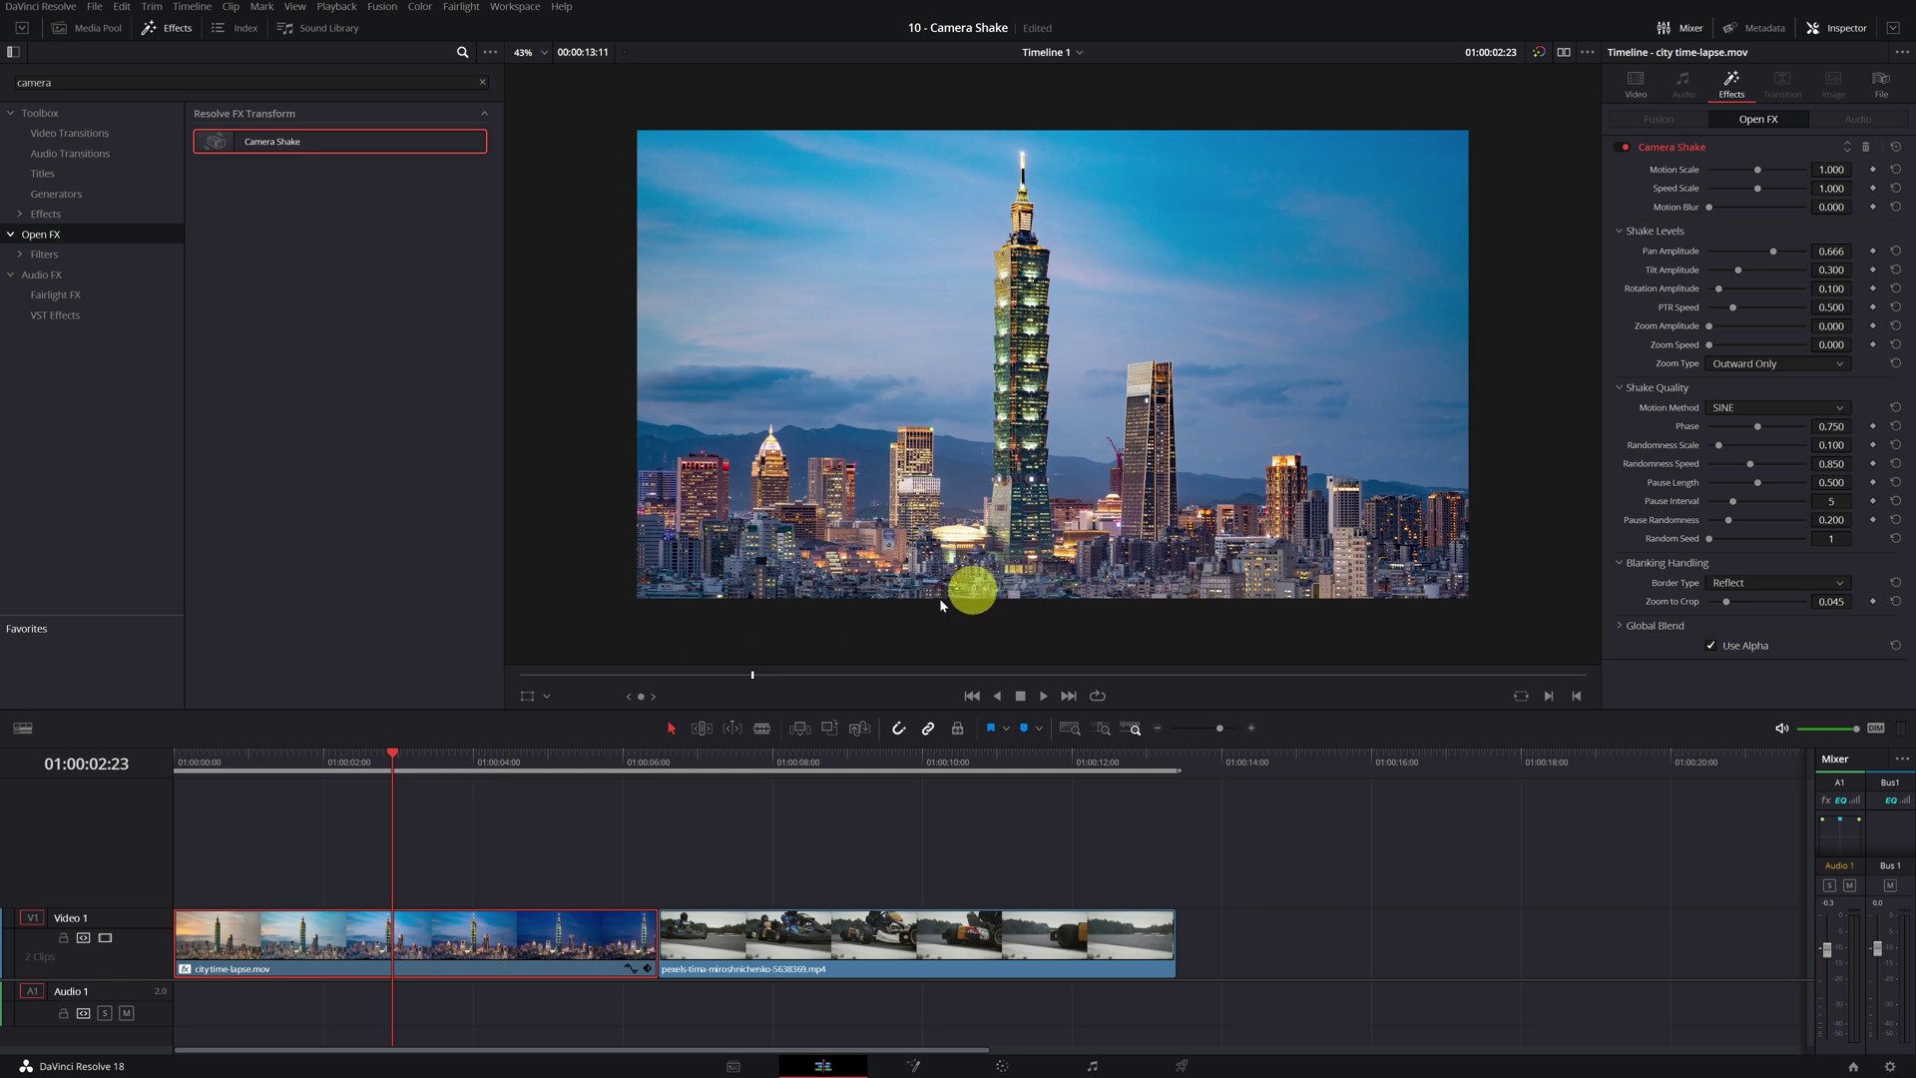
- Reset Pan Amplitude to 0.100, lower Speed Scale to 0.434 and Motion Scale to 0.310, then play
left_click_drag(394, 756, 277, 769)
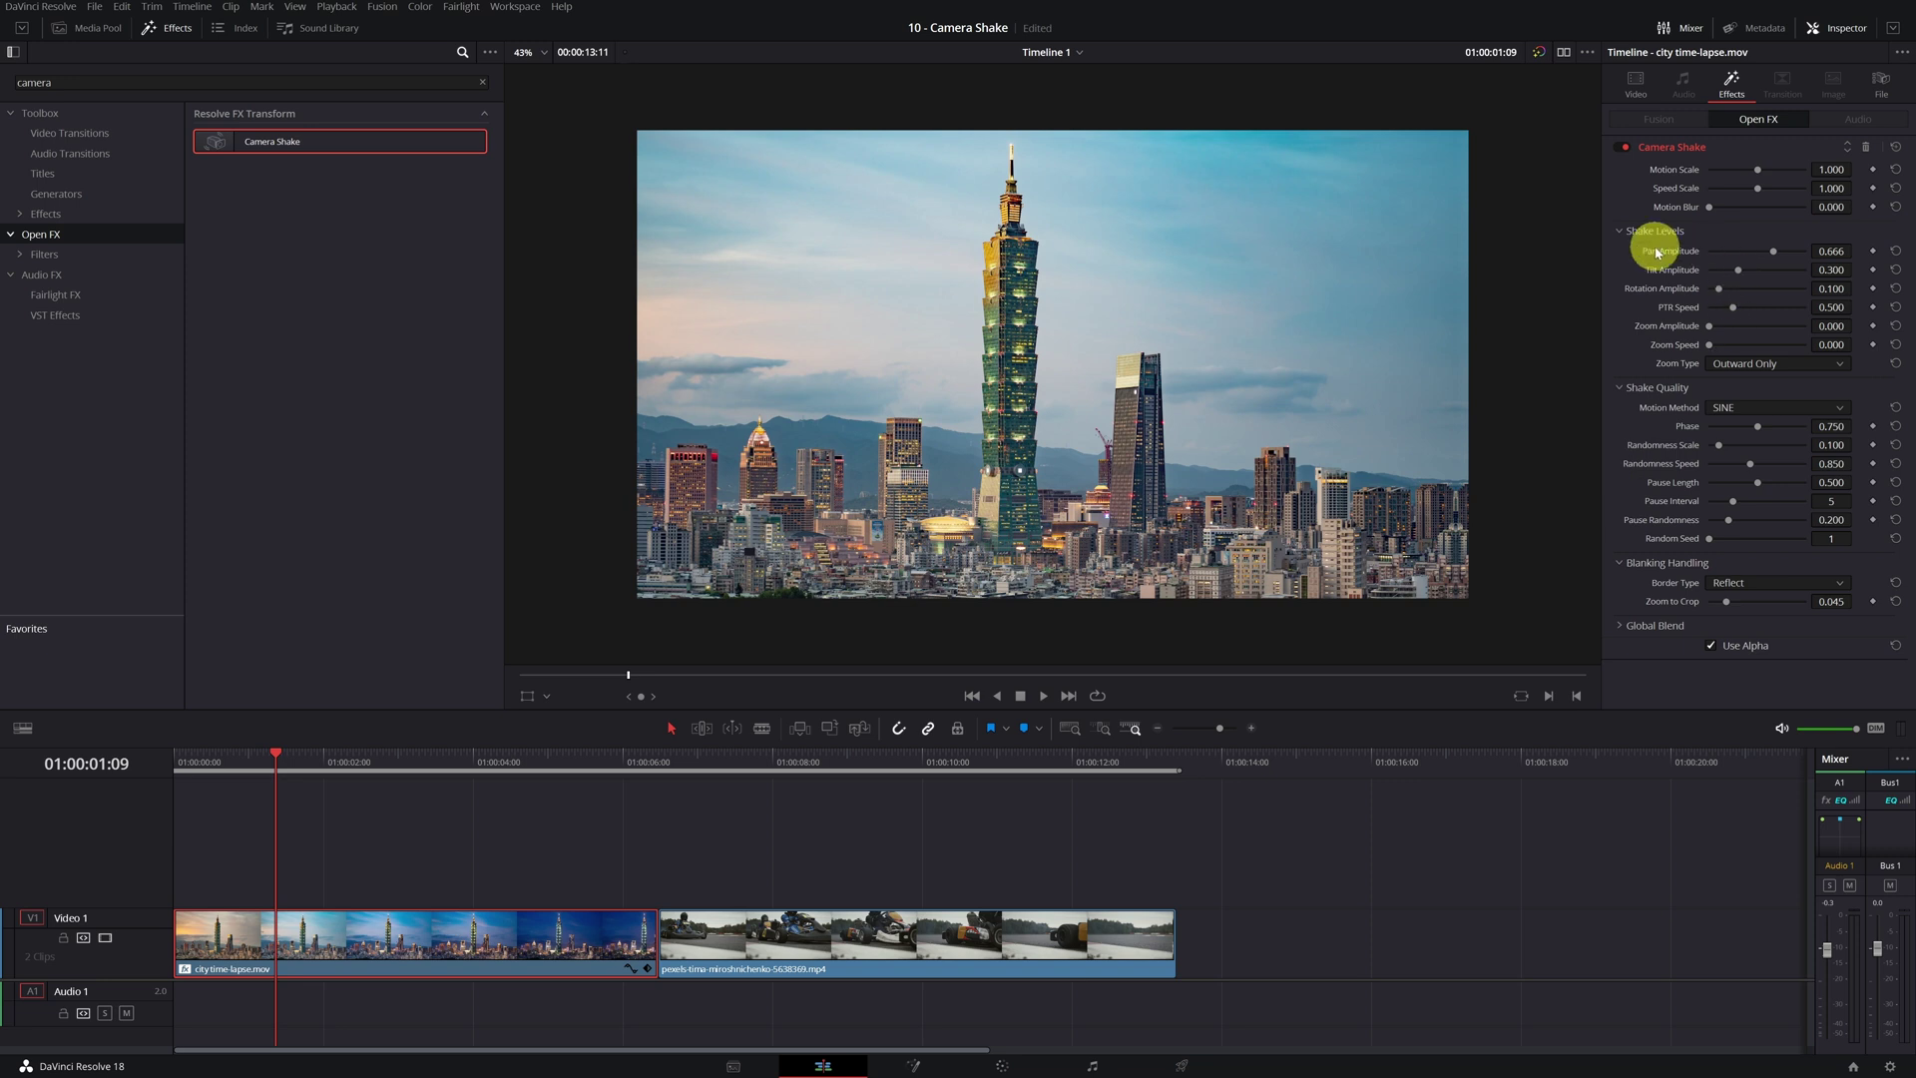
left_click(1897, 253)
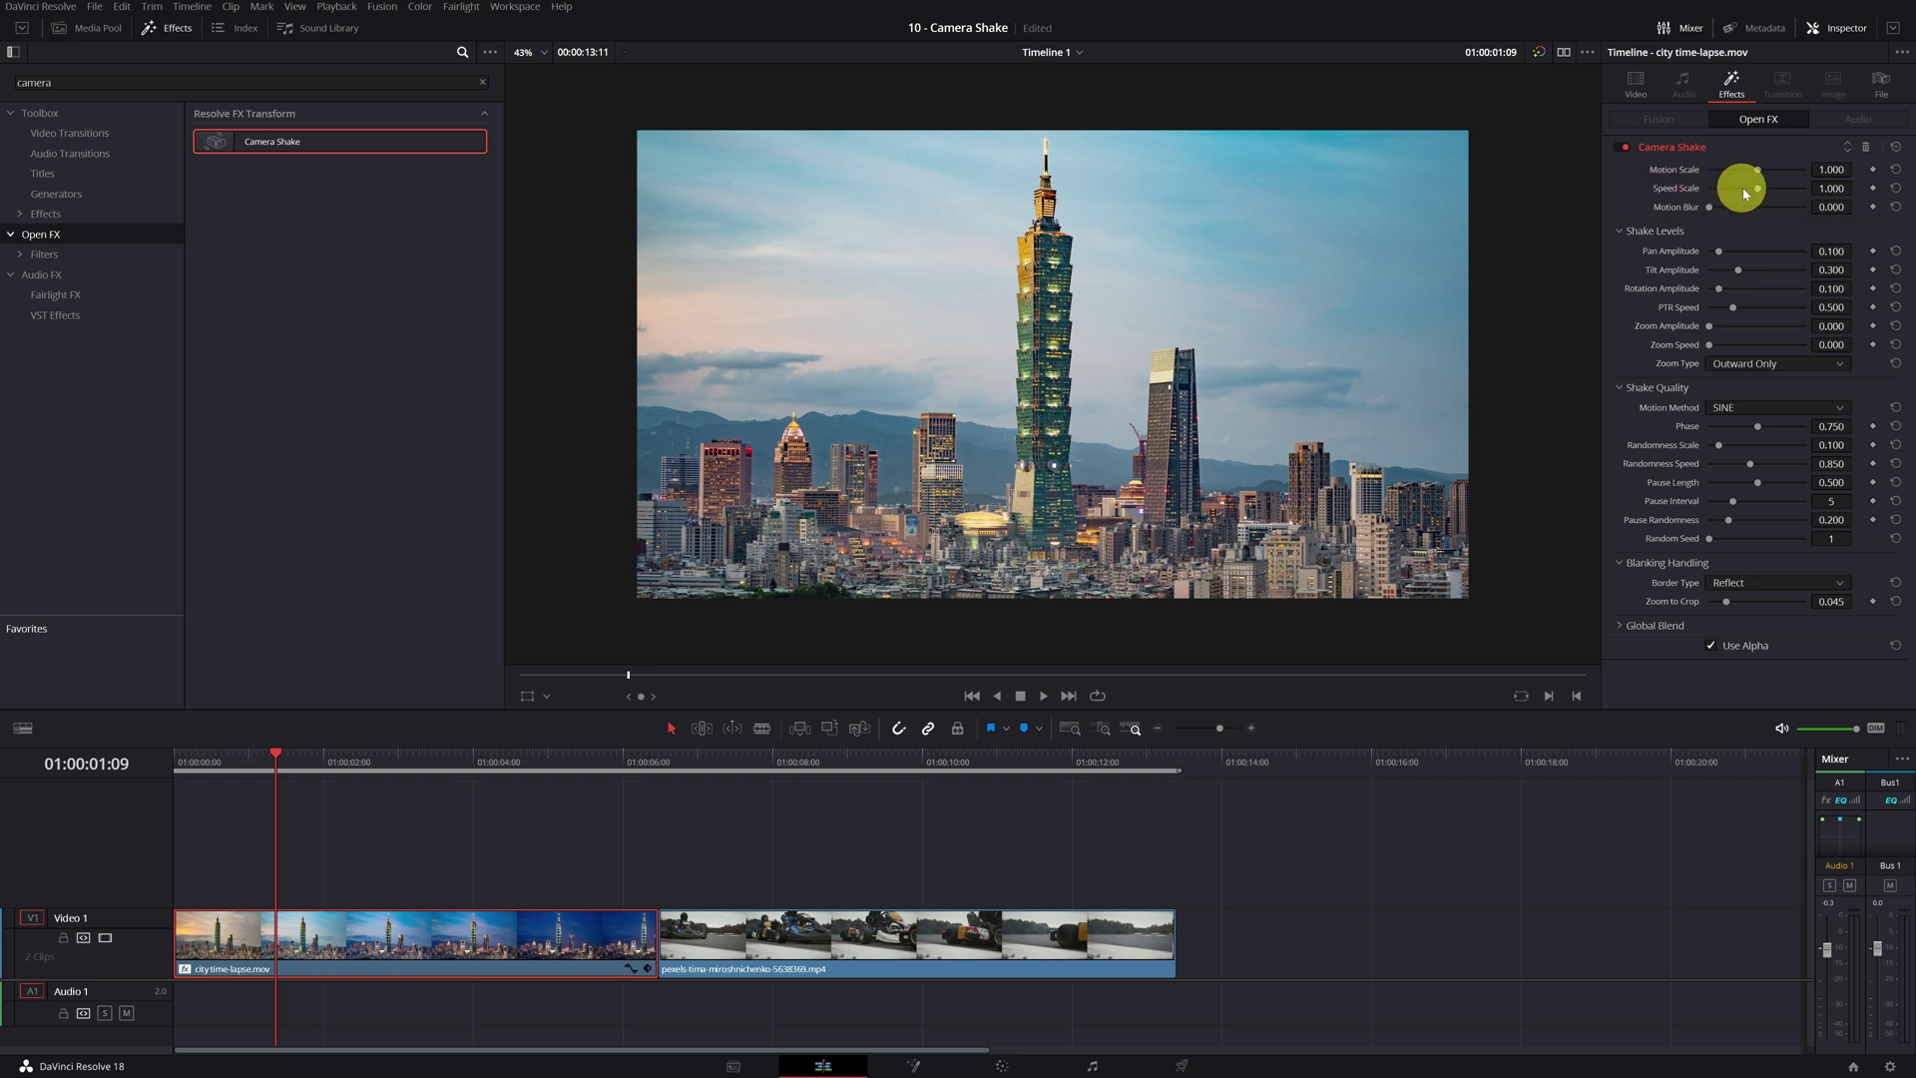
left_click_drag(1759, 190, 1732, 197)
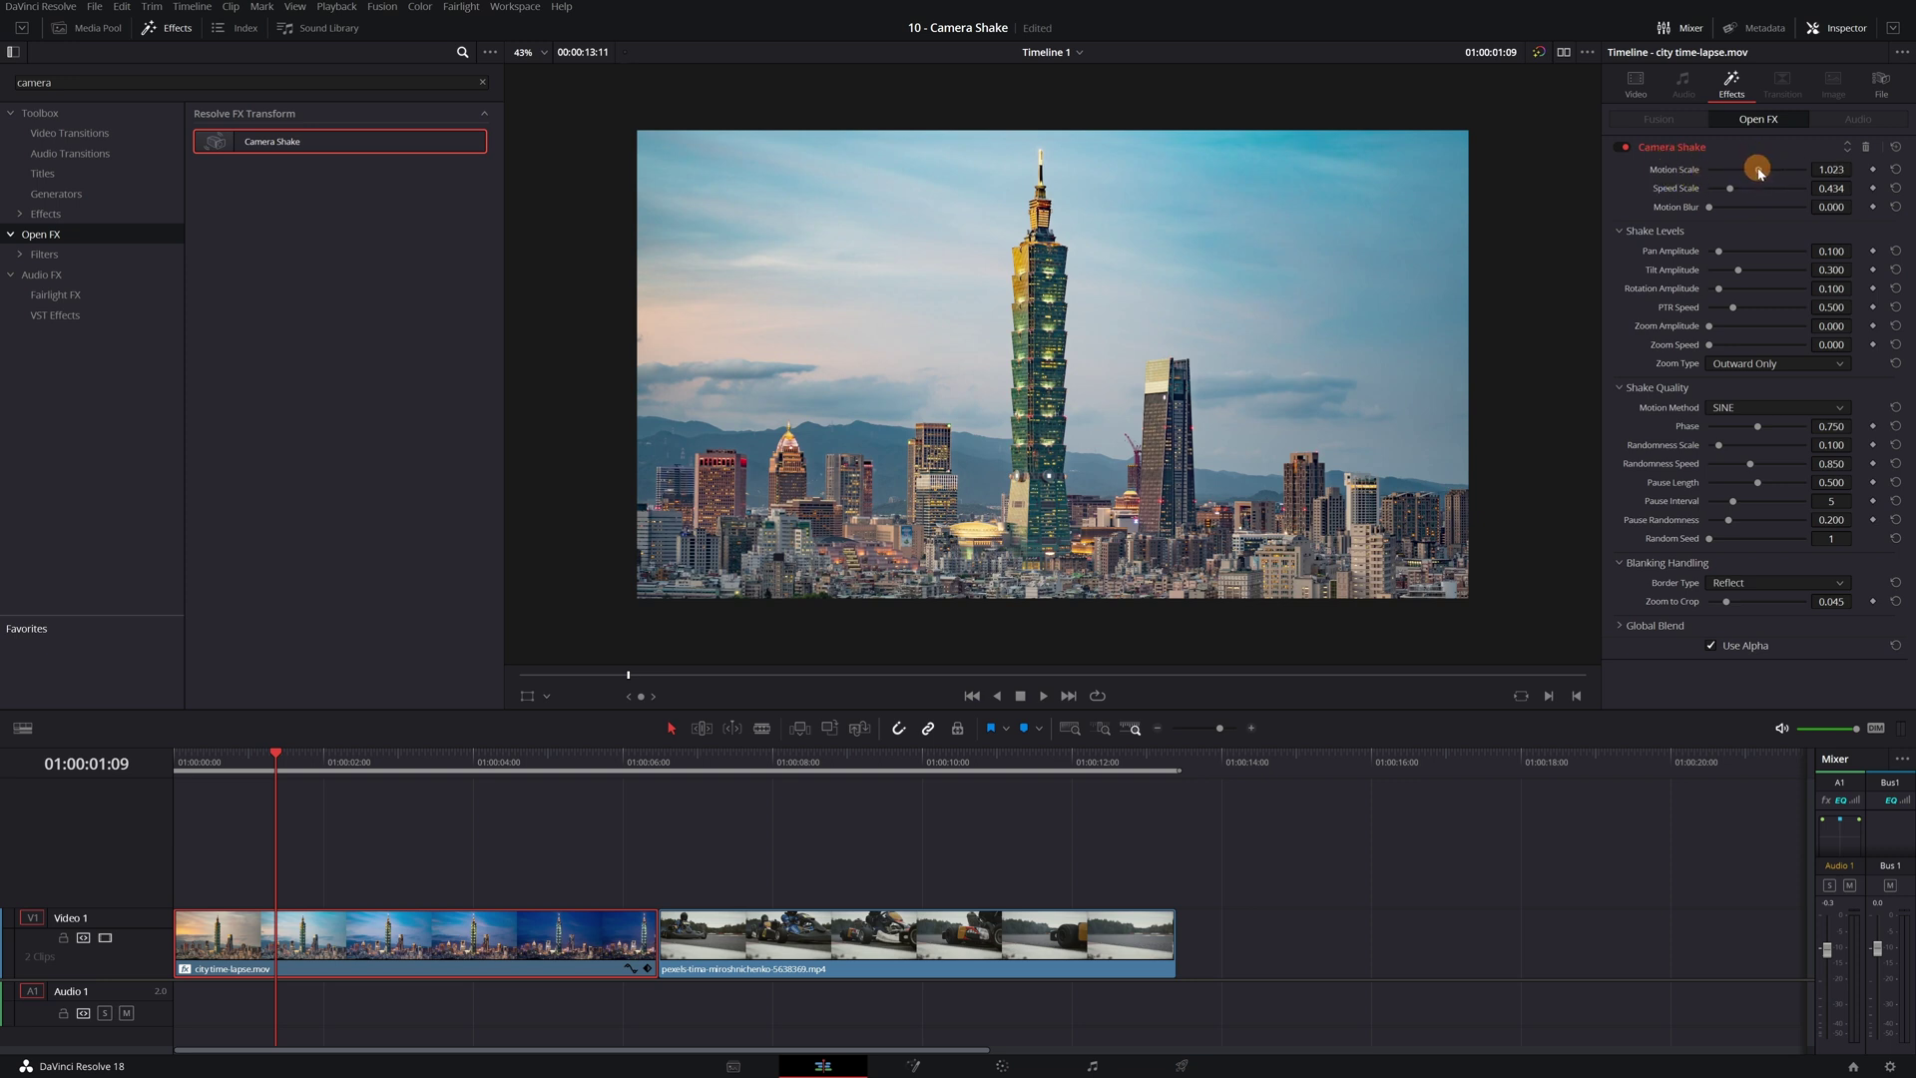
left_click_drag(1759, 172, 1724, 171)
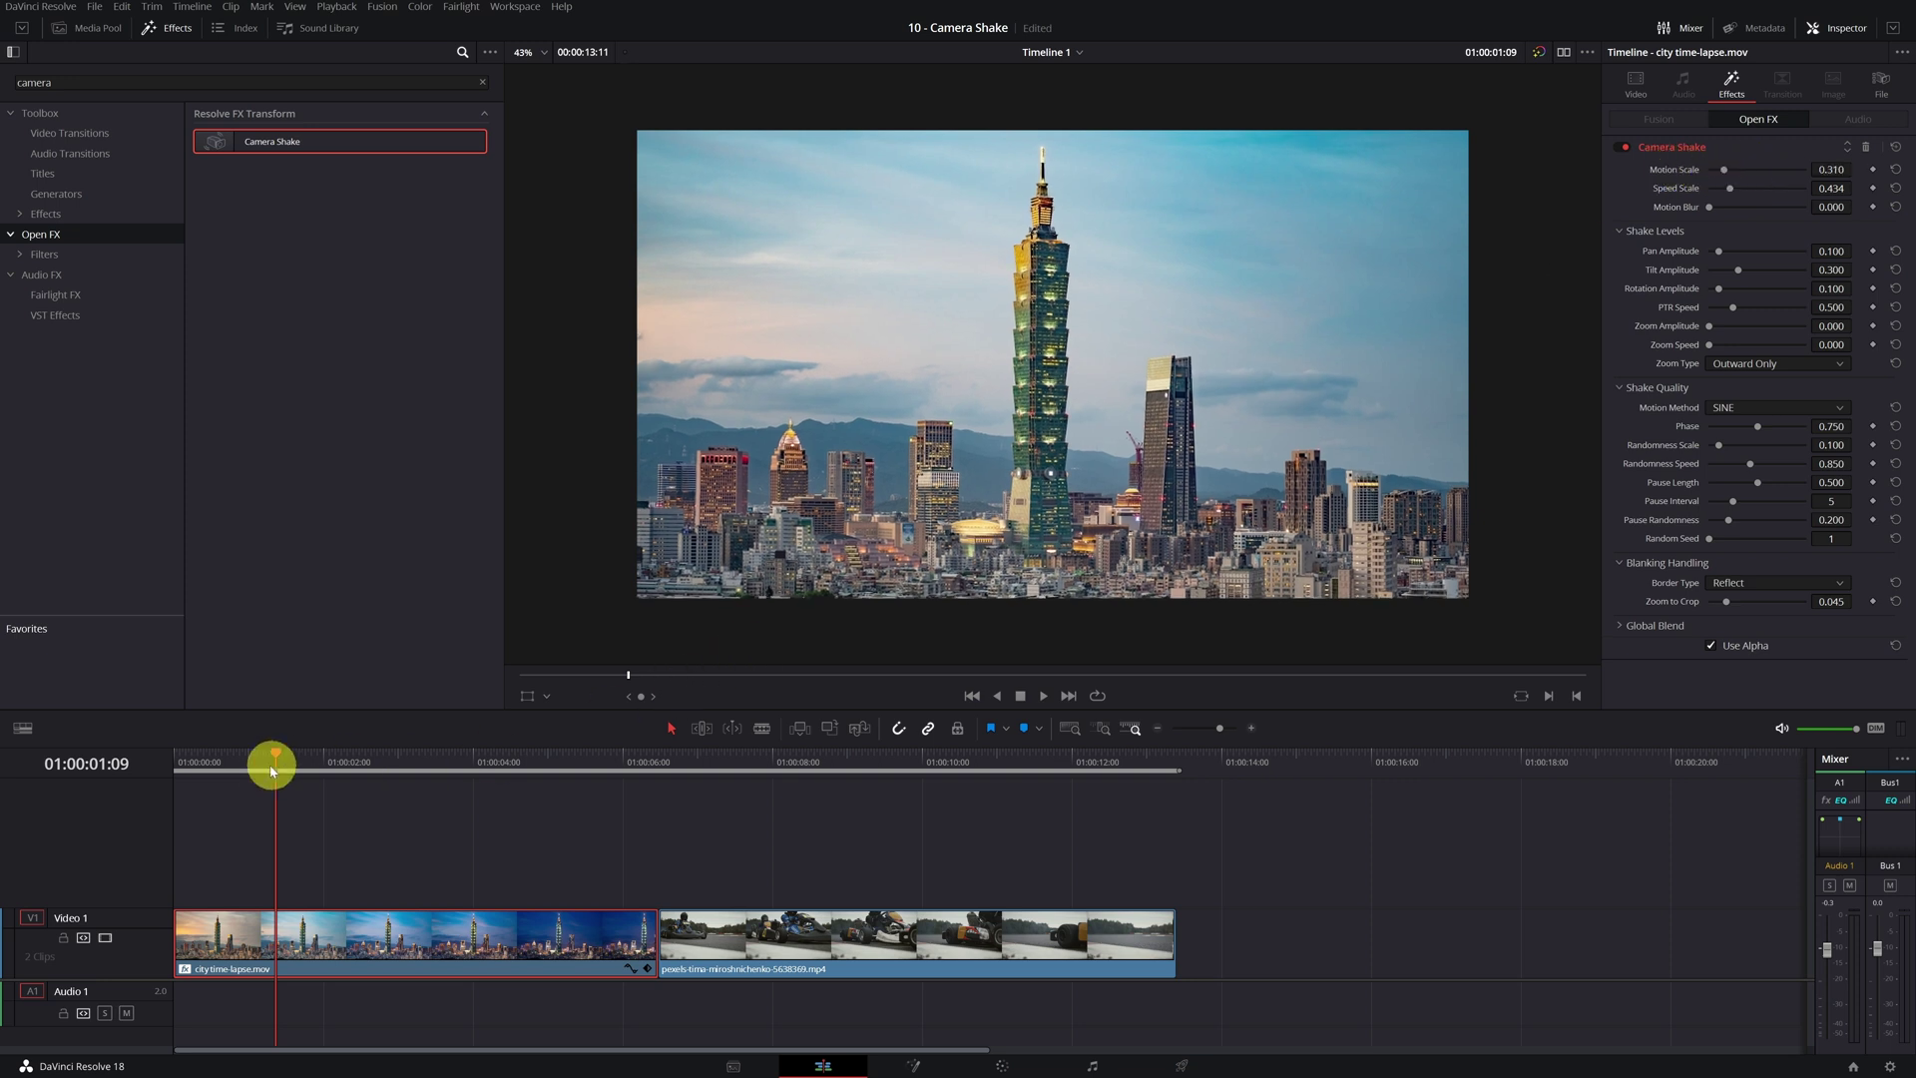
left_click_drag(272, 769, 193, 764)
key("space")
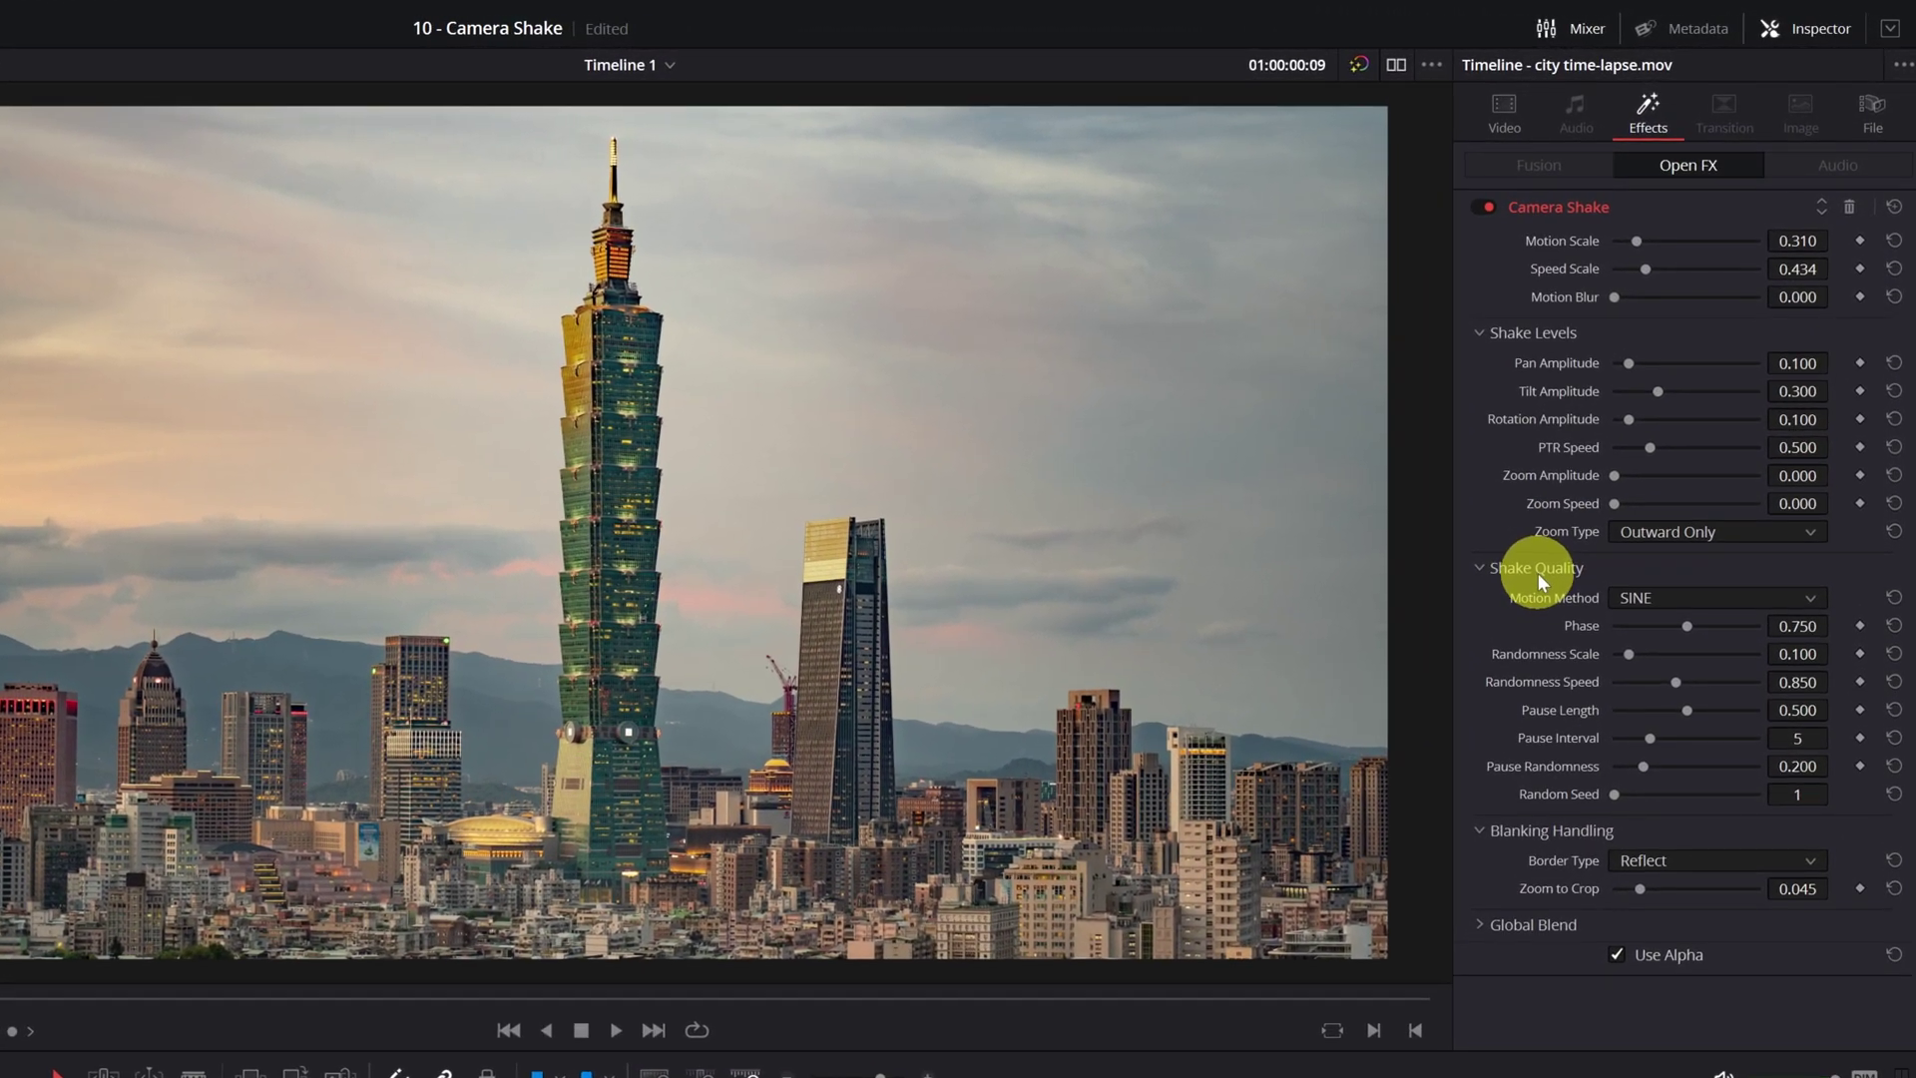
- Raise Randomness Scale to about 0.201 and Pause Randomness to about 0.303, then play back
left_click_drag(1631, 652, 1690, 682)
mouse_move(1644, 765)
left_mouse_down()
mouse_move(1663, 764)
mouse_move(1621, 794)
mouse_move(1640, 795)
left_mouse_up()
key("space")
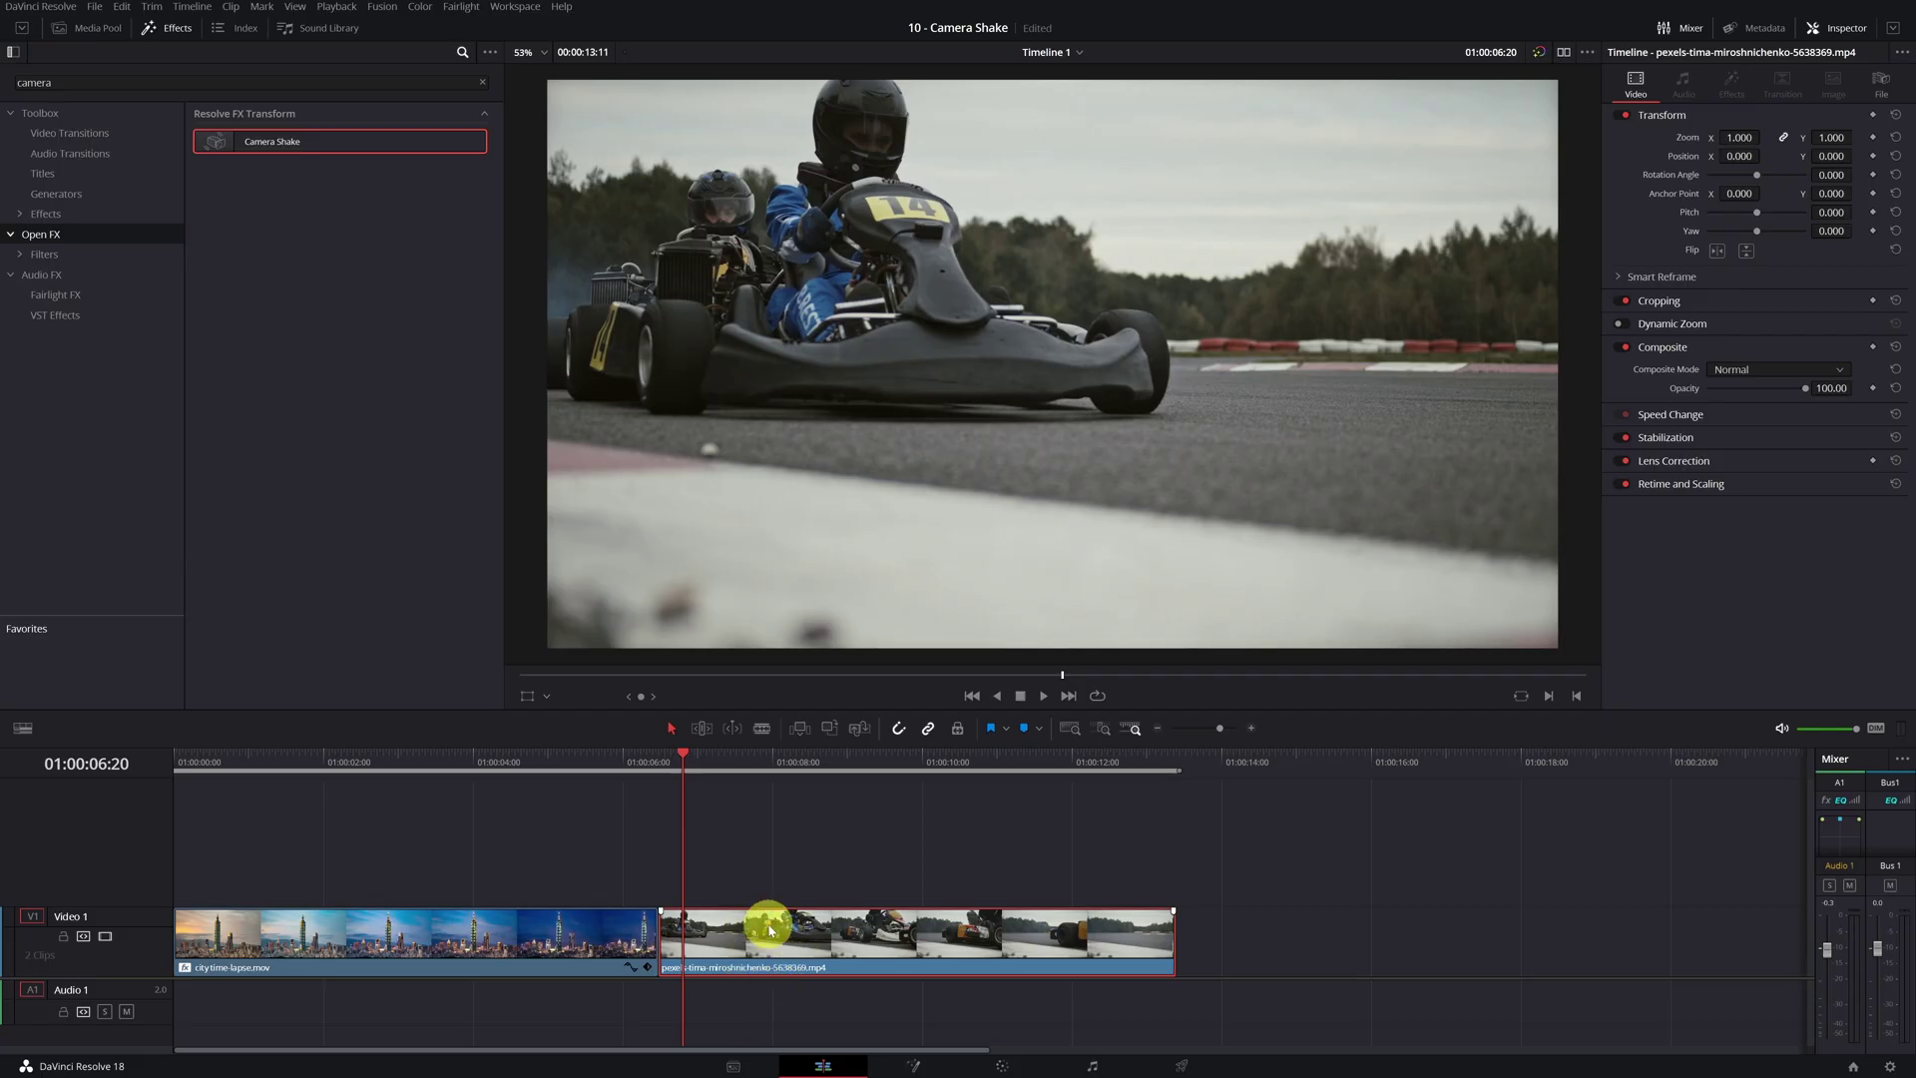
- Play the karting clip, then stop and park the playhead at 01:00:07:00
key("space")
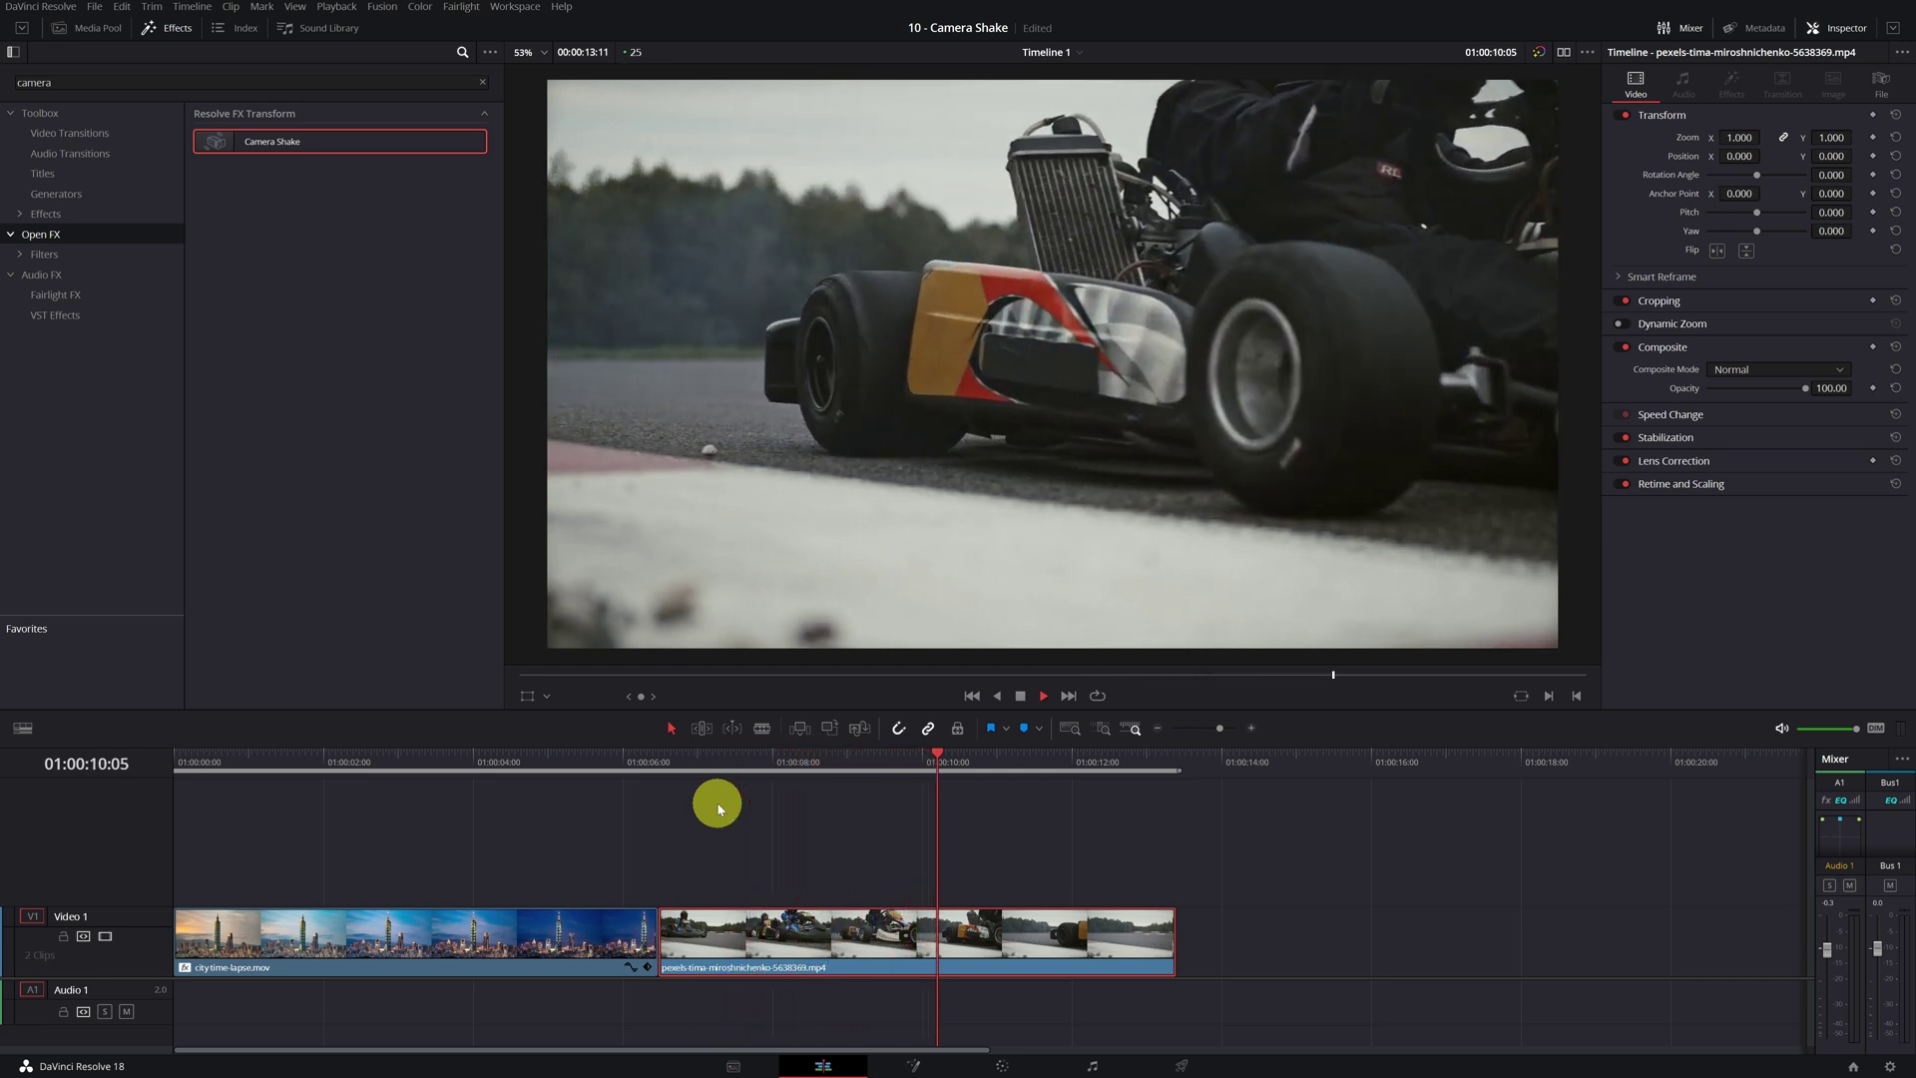
key("space")
left_click(698, 769)
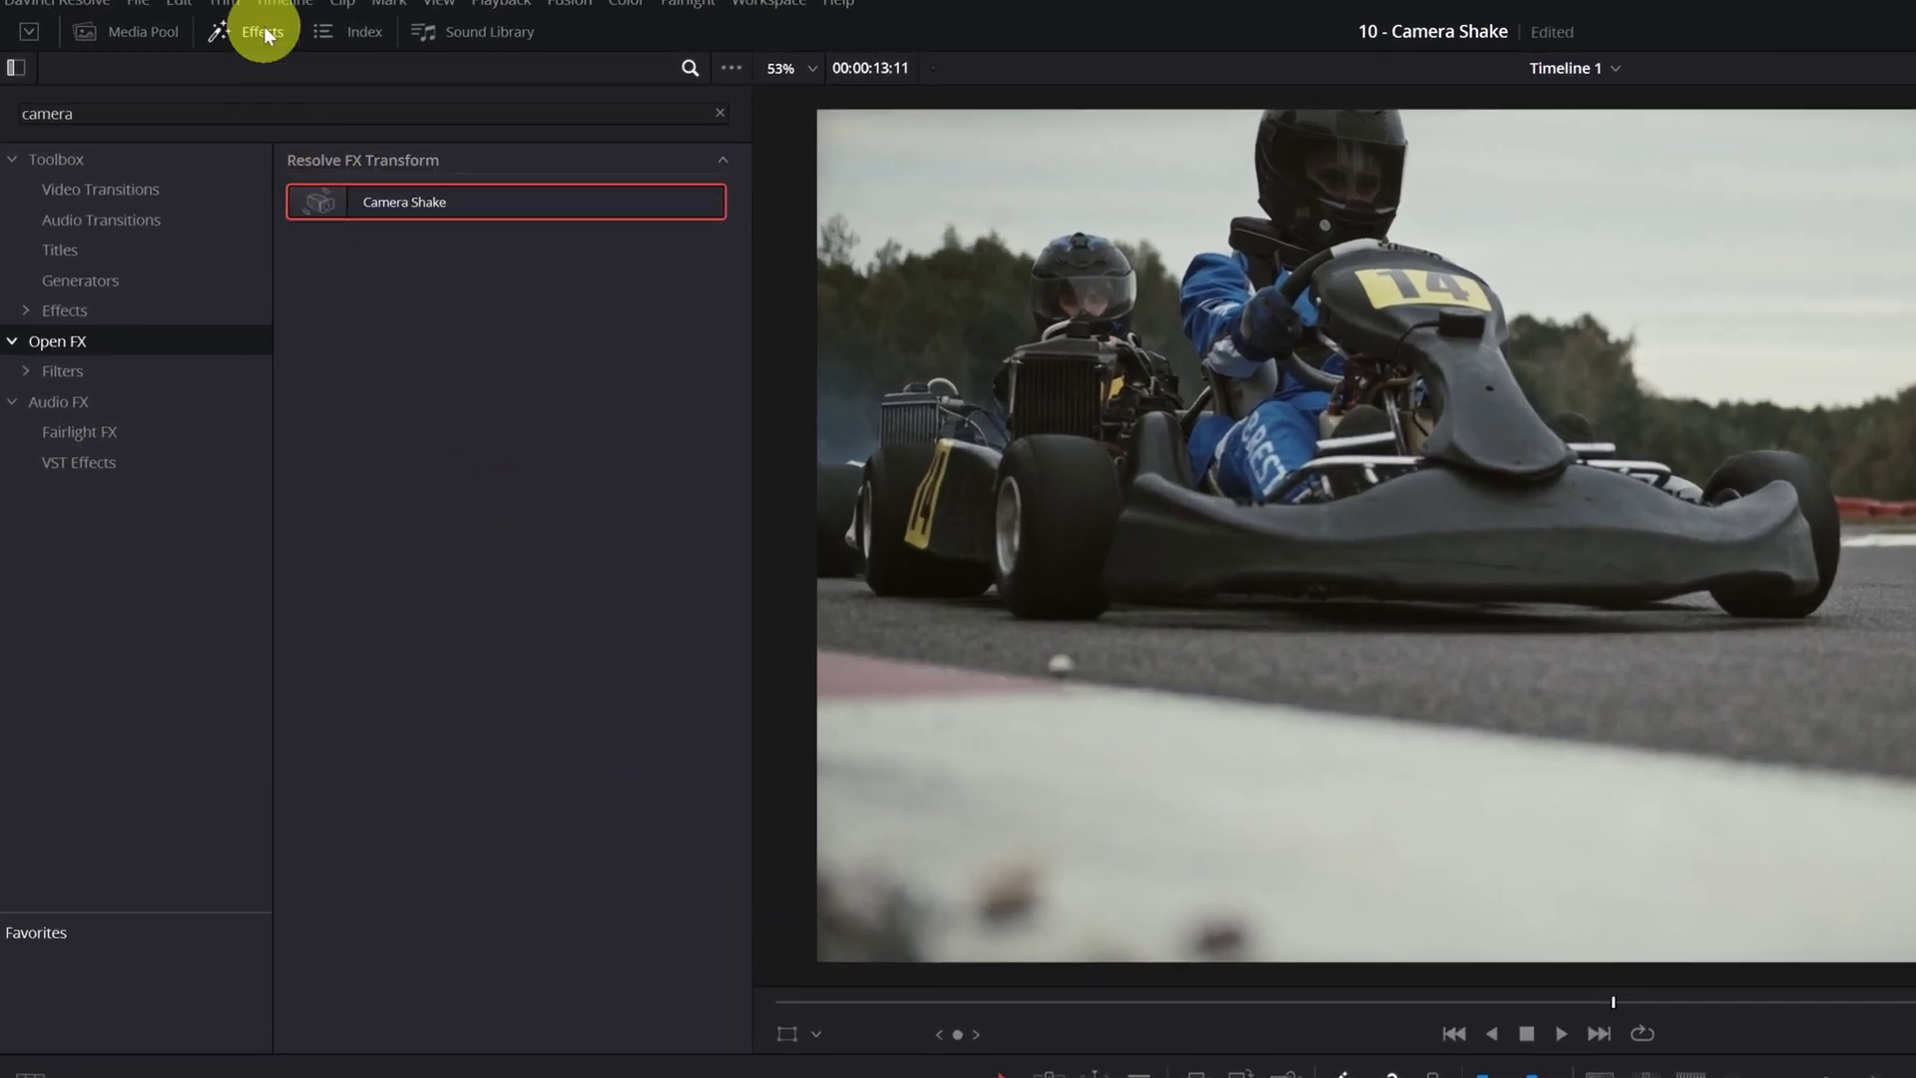
- Drop Camera Shake onto the karting clip, preview it, and return to the clip start
left_click(180, 30)
left_click(266, 33)
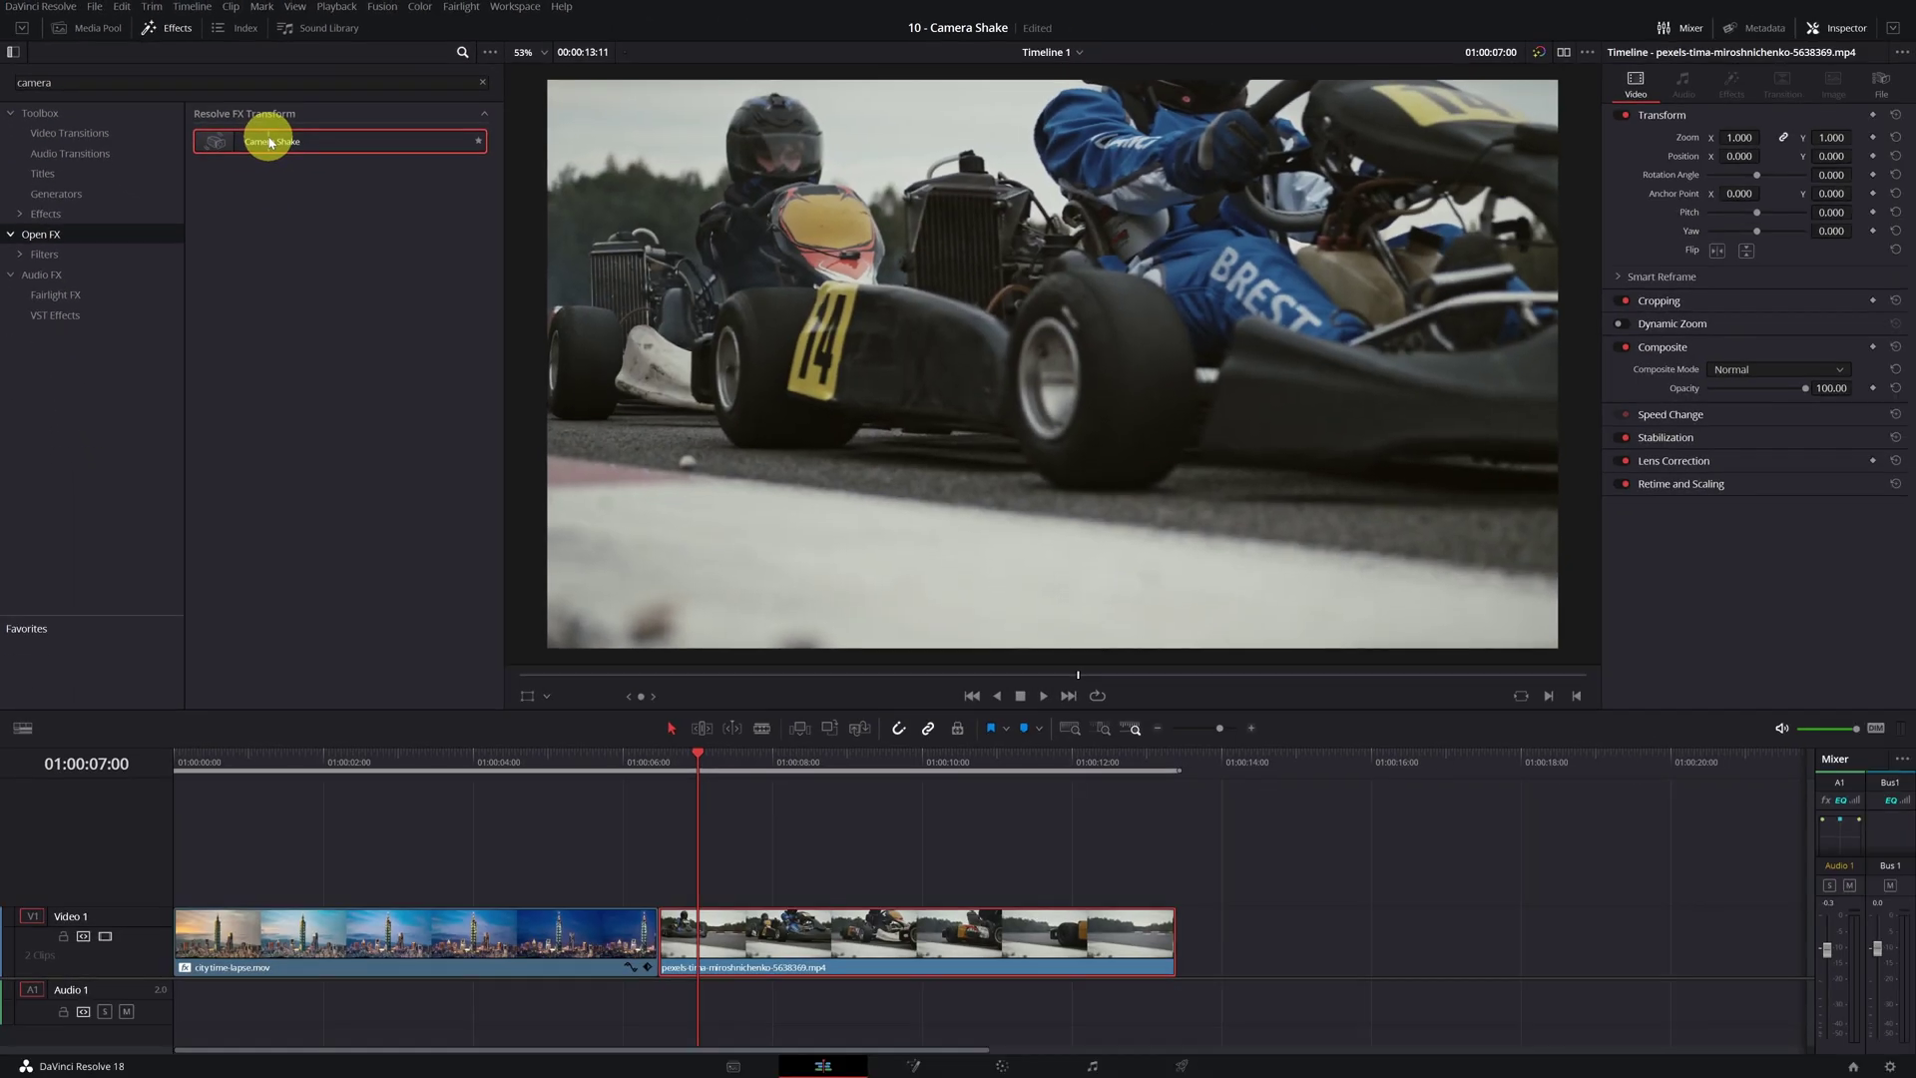
left_click_drag(279, 148, 769, 947)
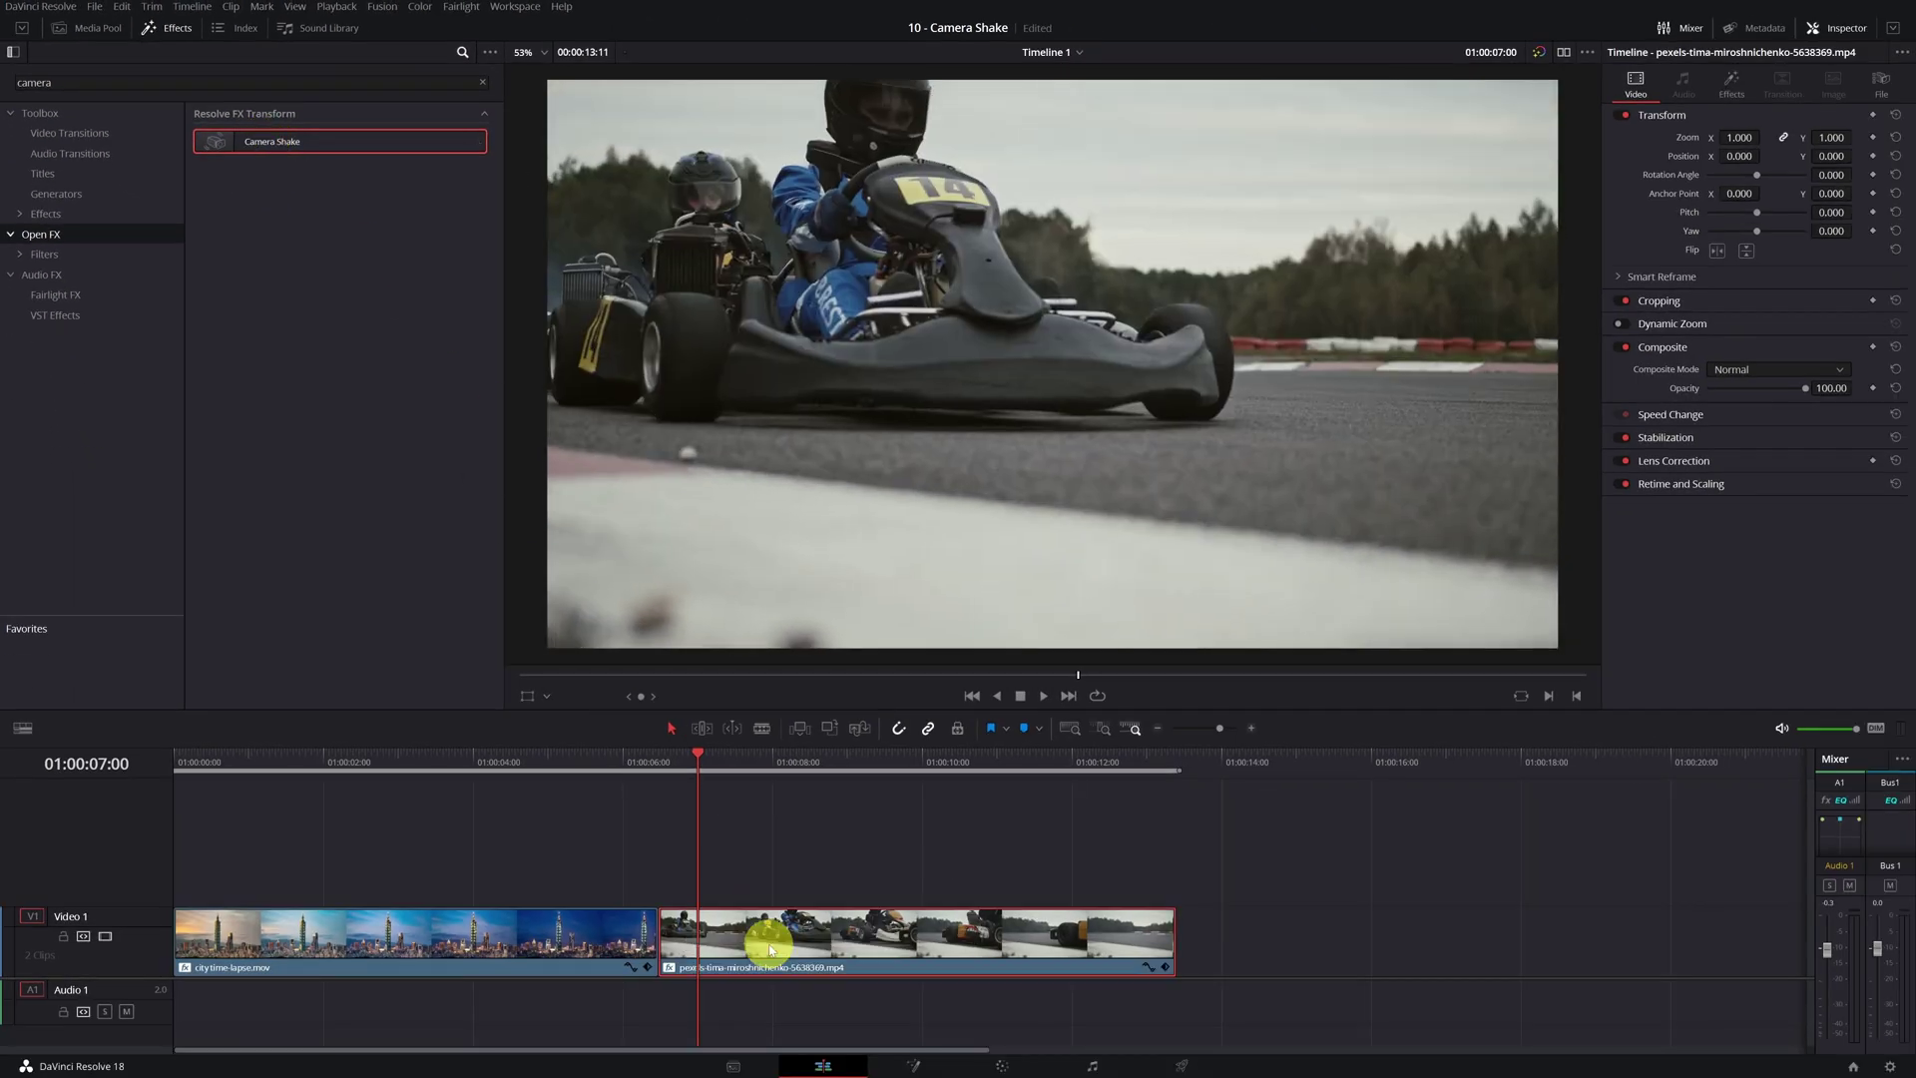
left_click_drag(706, 791, 672, 769)
key("space")
left_click(689, 920)
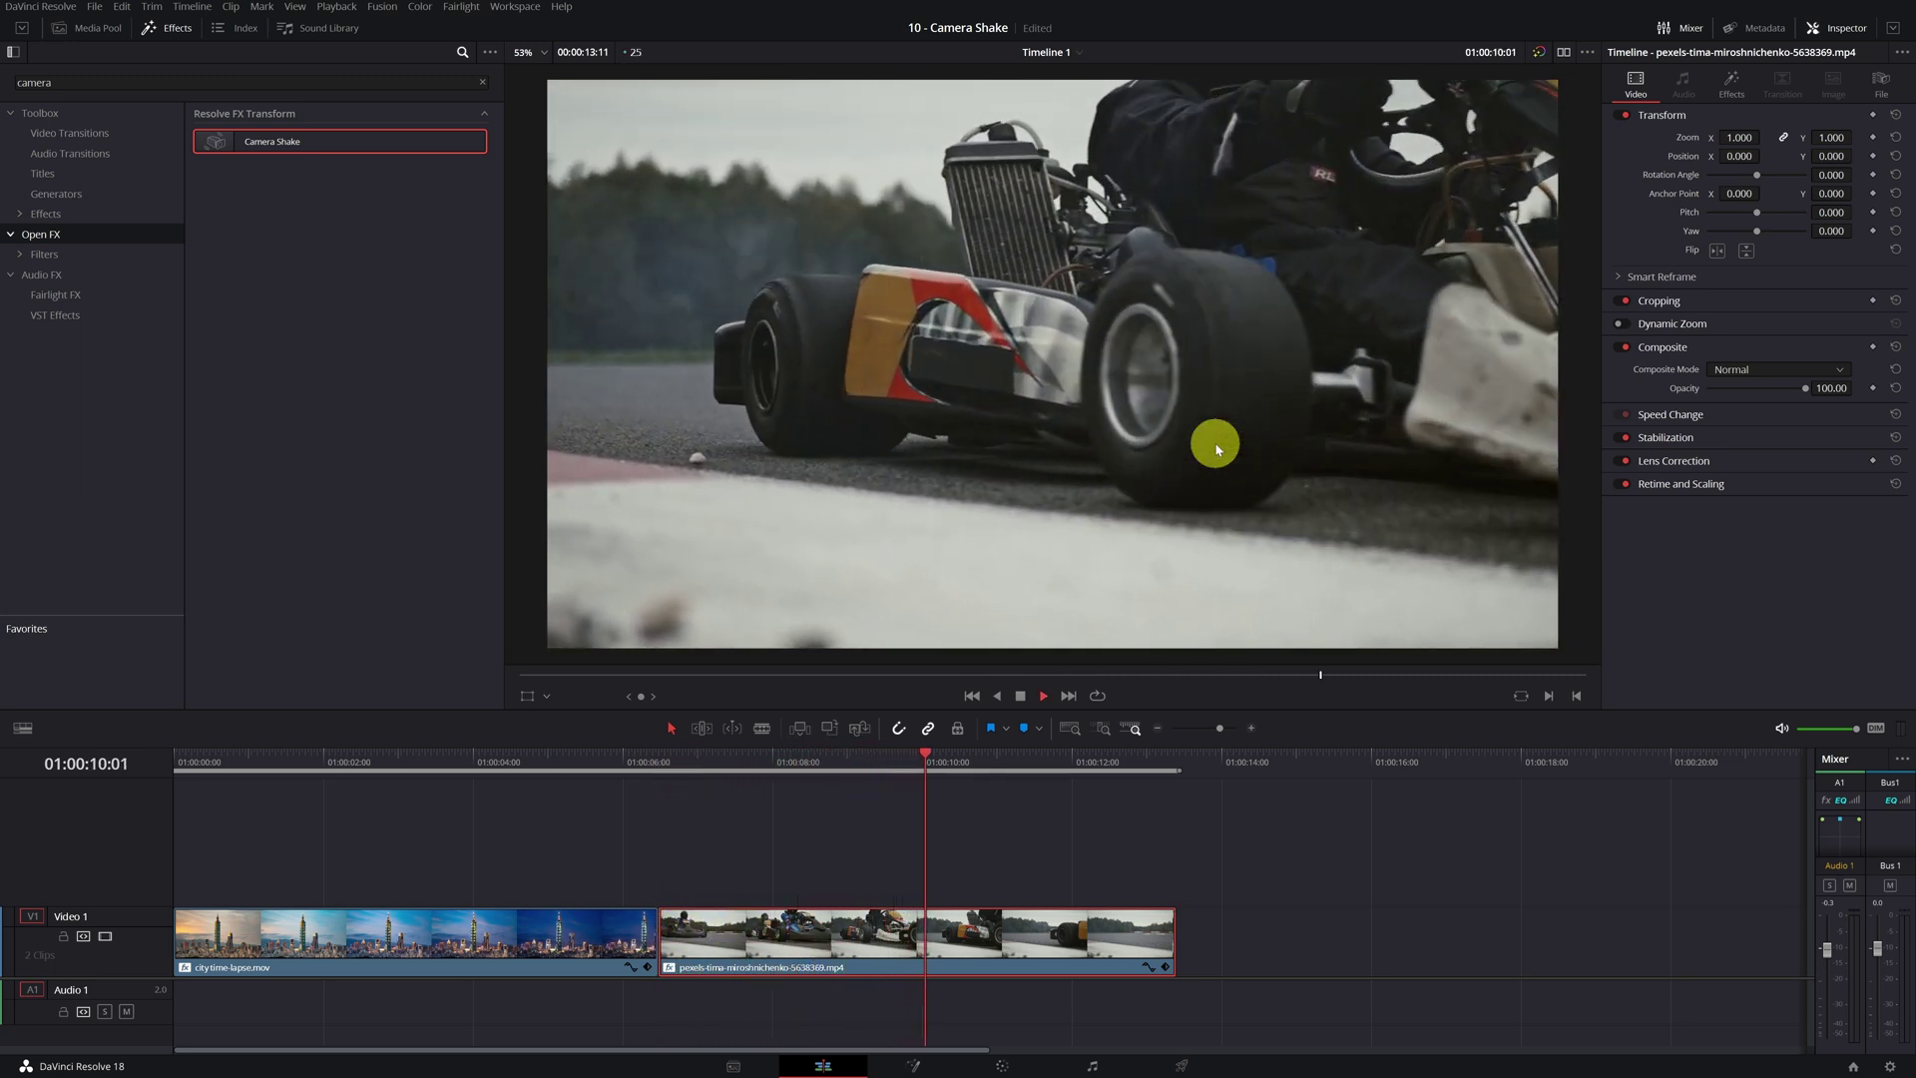
key("space")
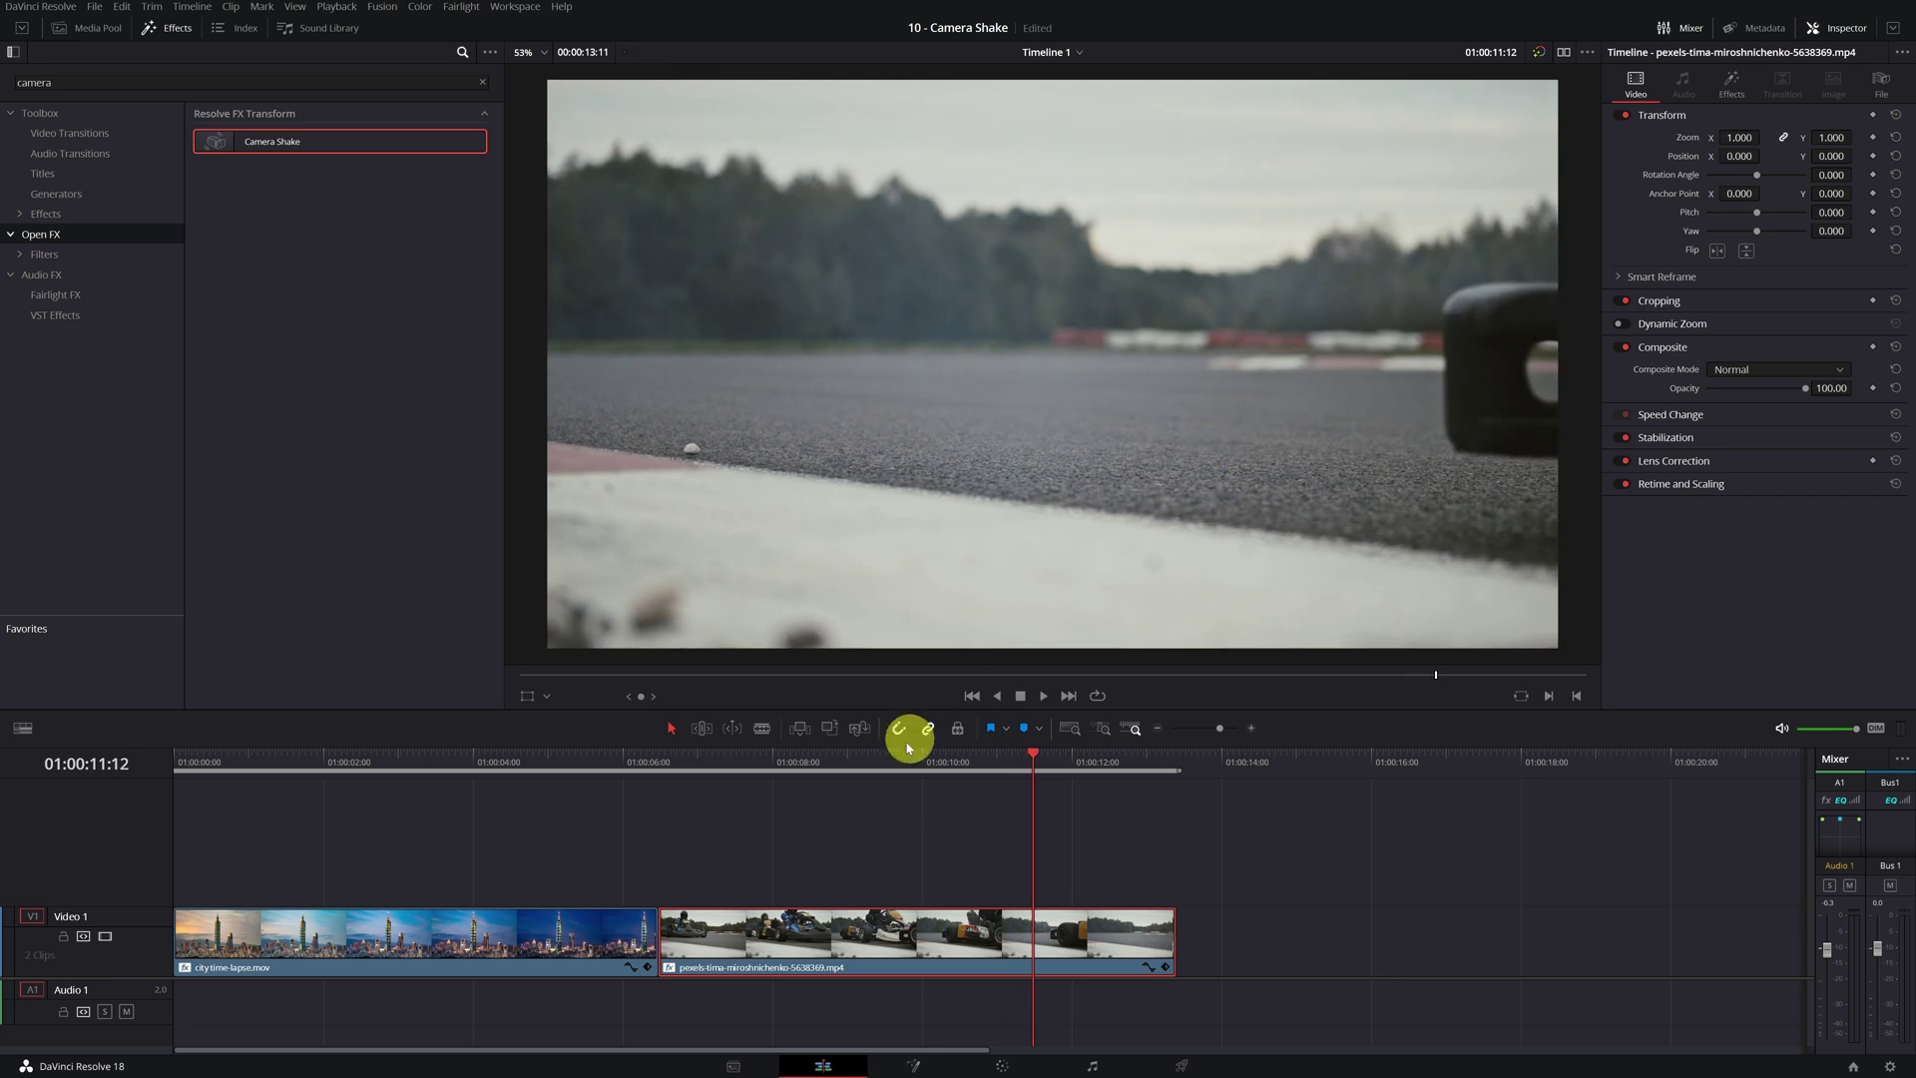
left_click_drag(825, 762, 669, 796)
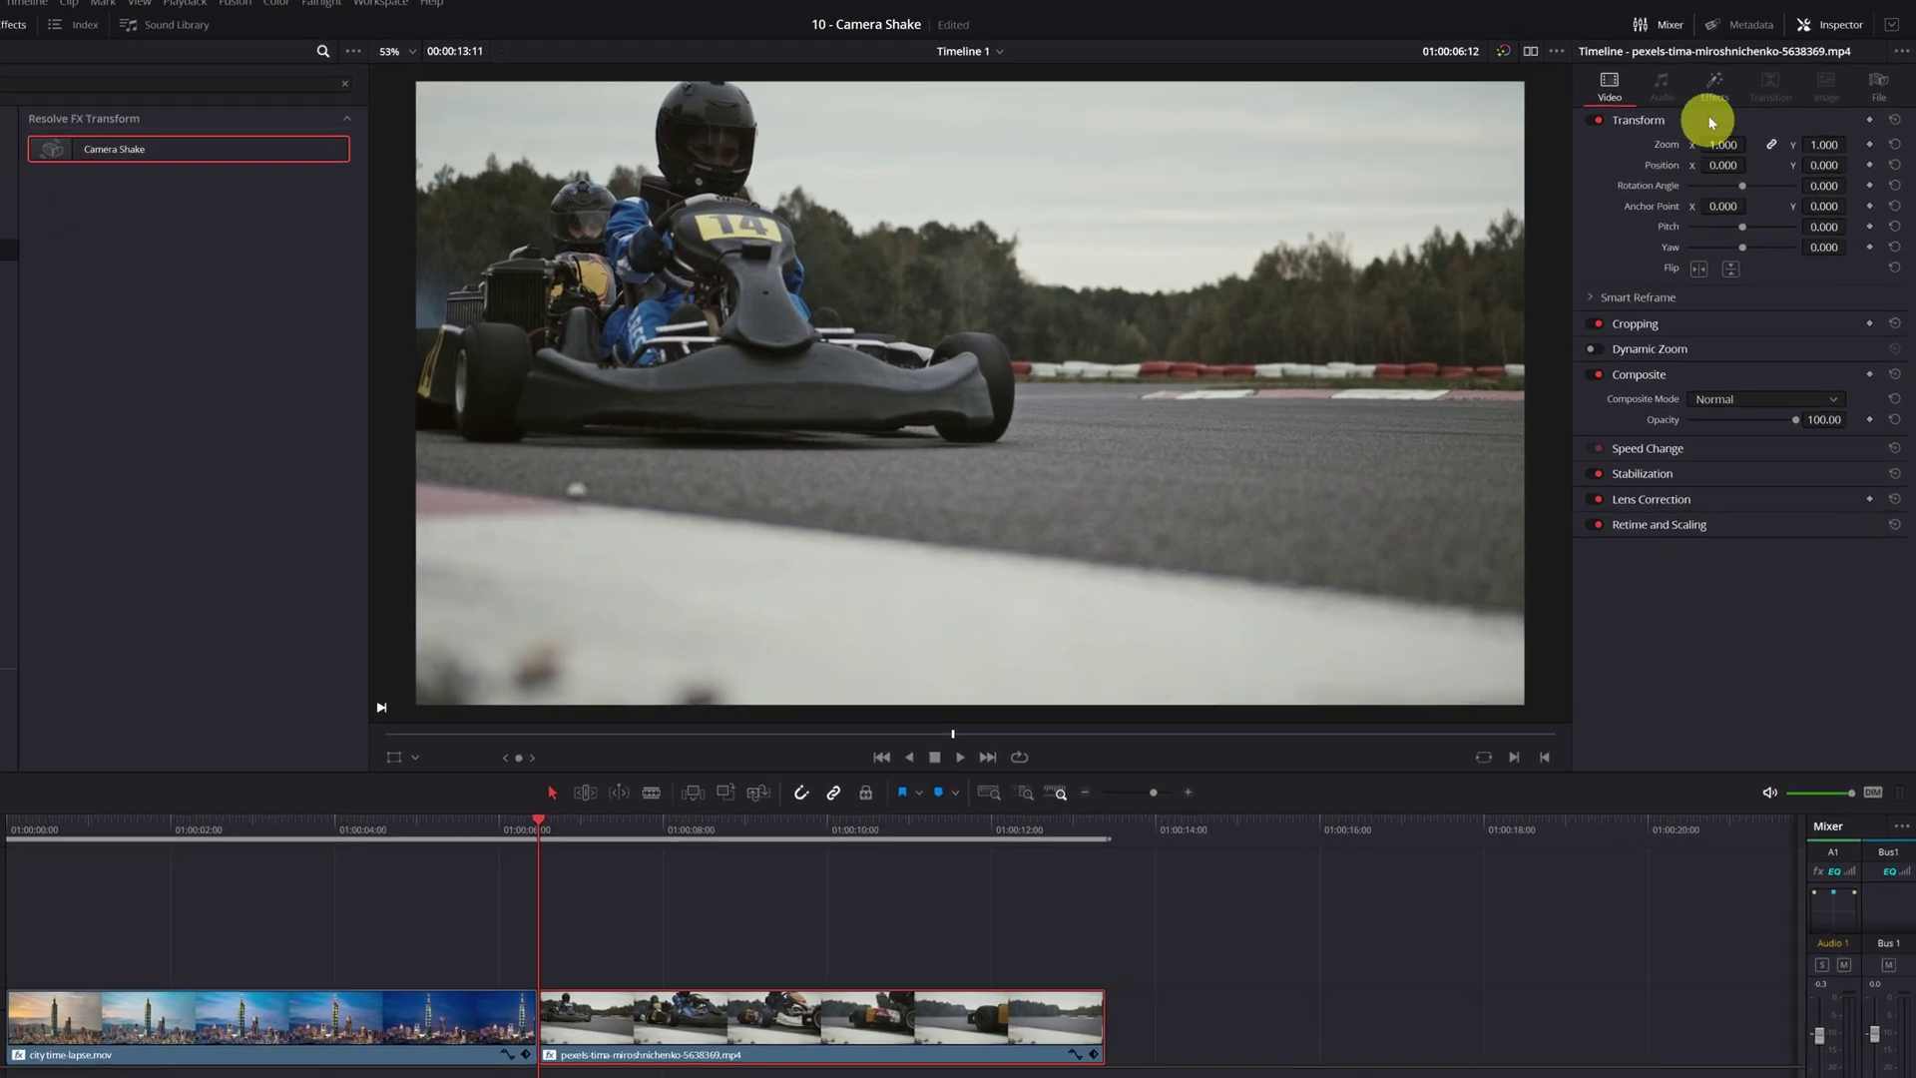
- Keyframe Motion Scale at 0.000 at the karting clip's start and 2.000 at 01:00:08:02
left_click(1729, 86)
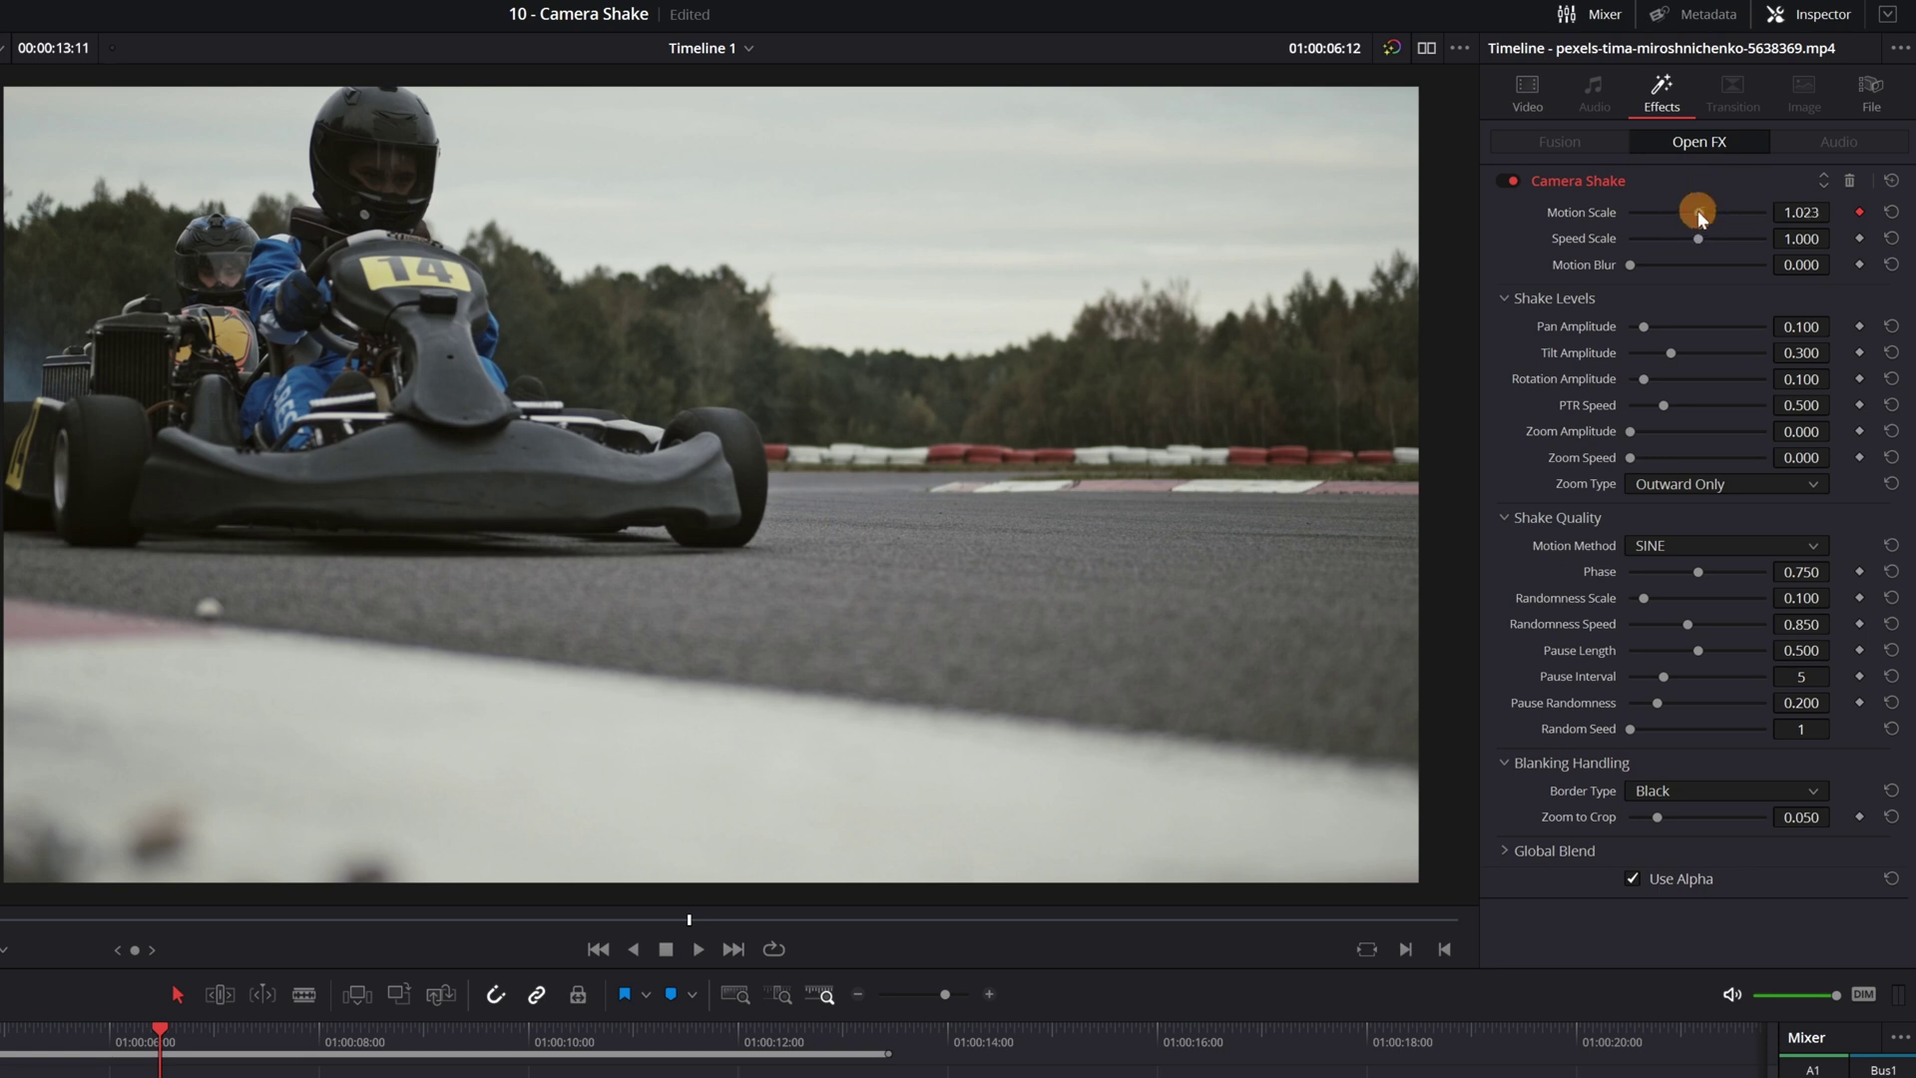
left_click_drag(1700, 218, 1615, 218)
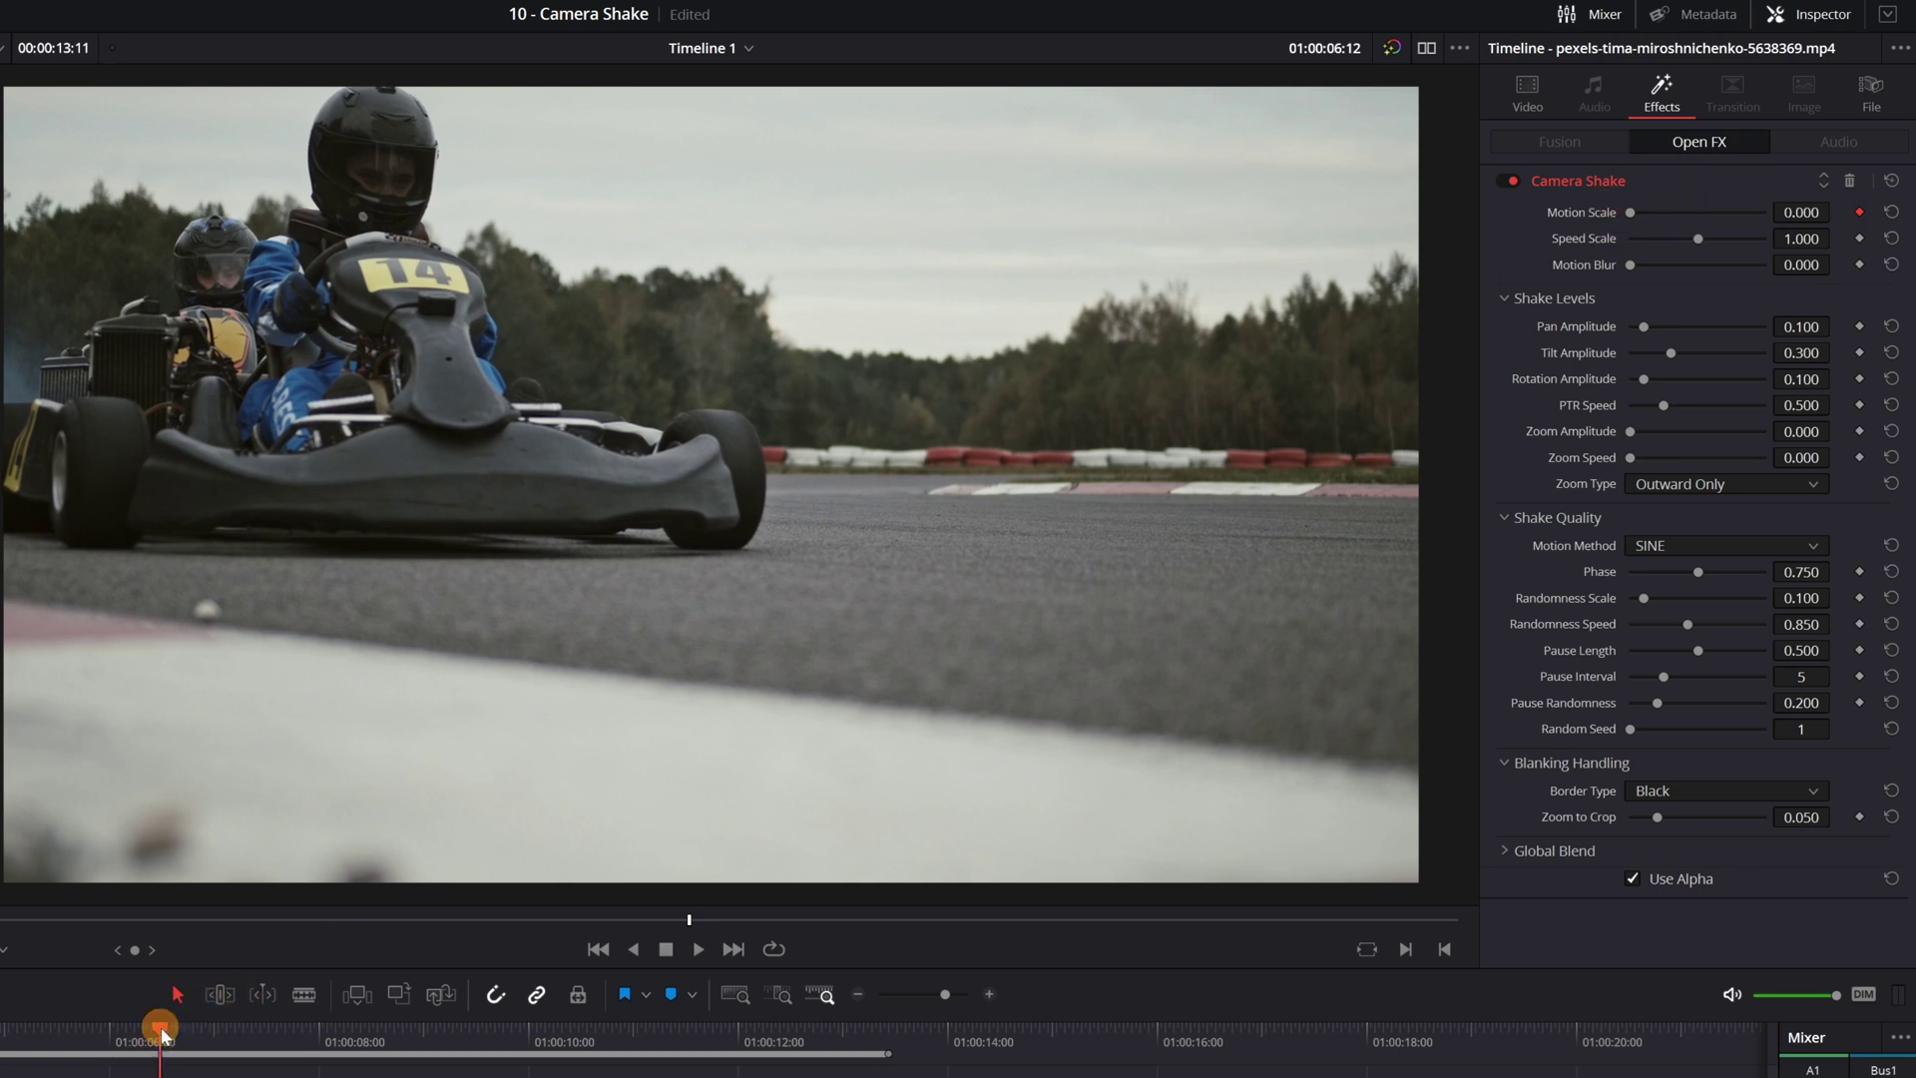
left_click_drag(163, 1036, 327, 1033)
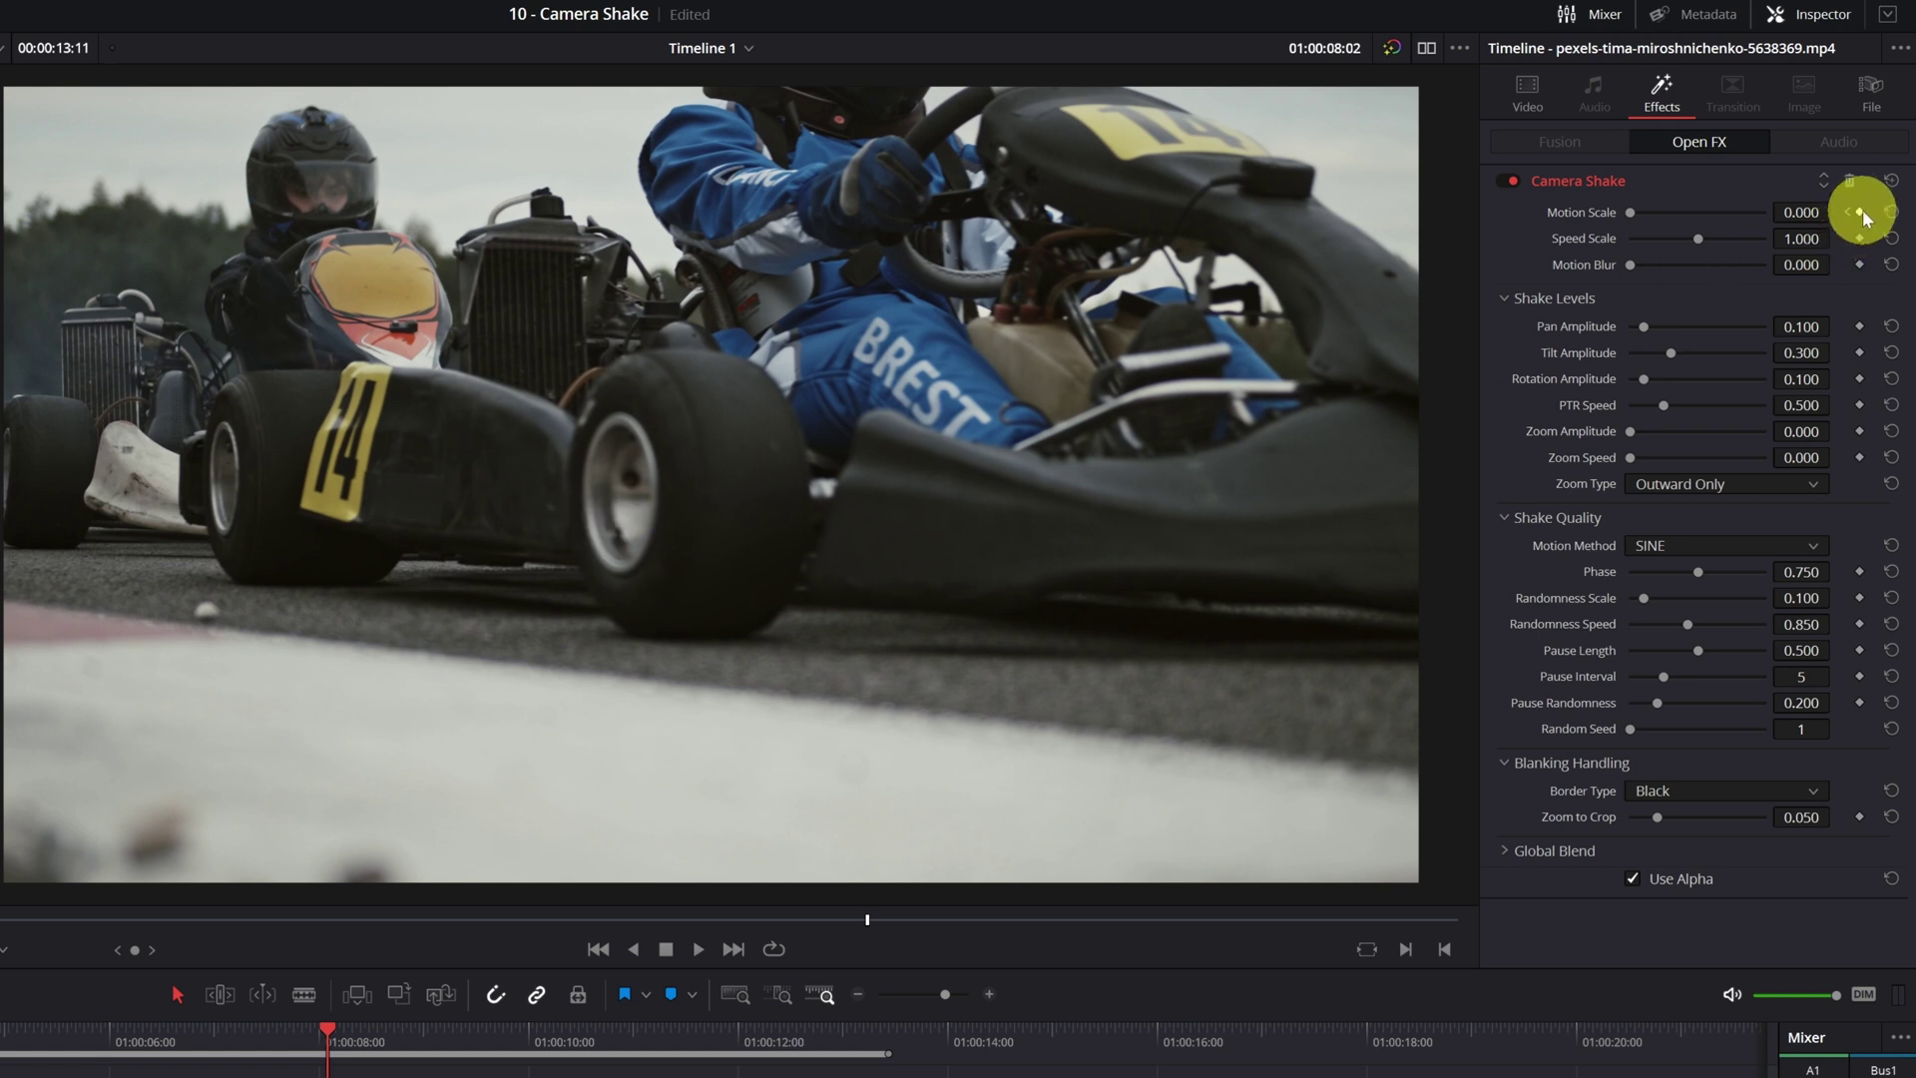
left_click_drag(1632, 211, 1800, 219)
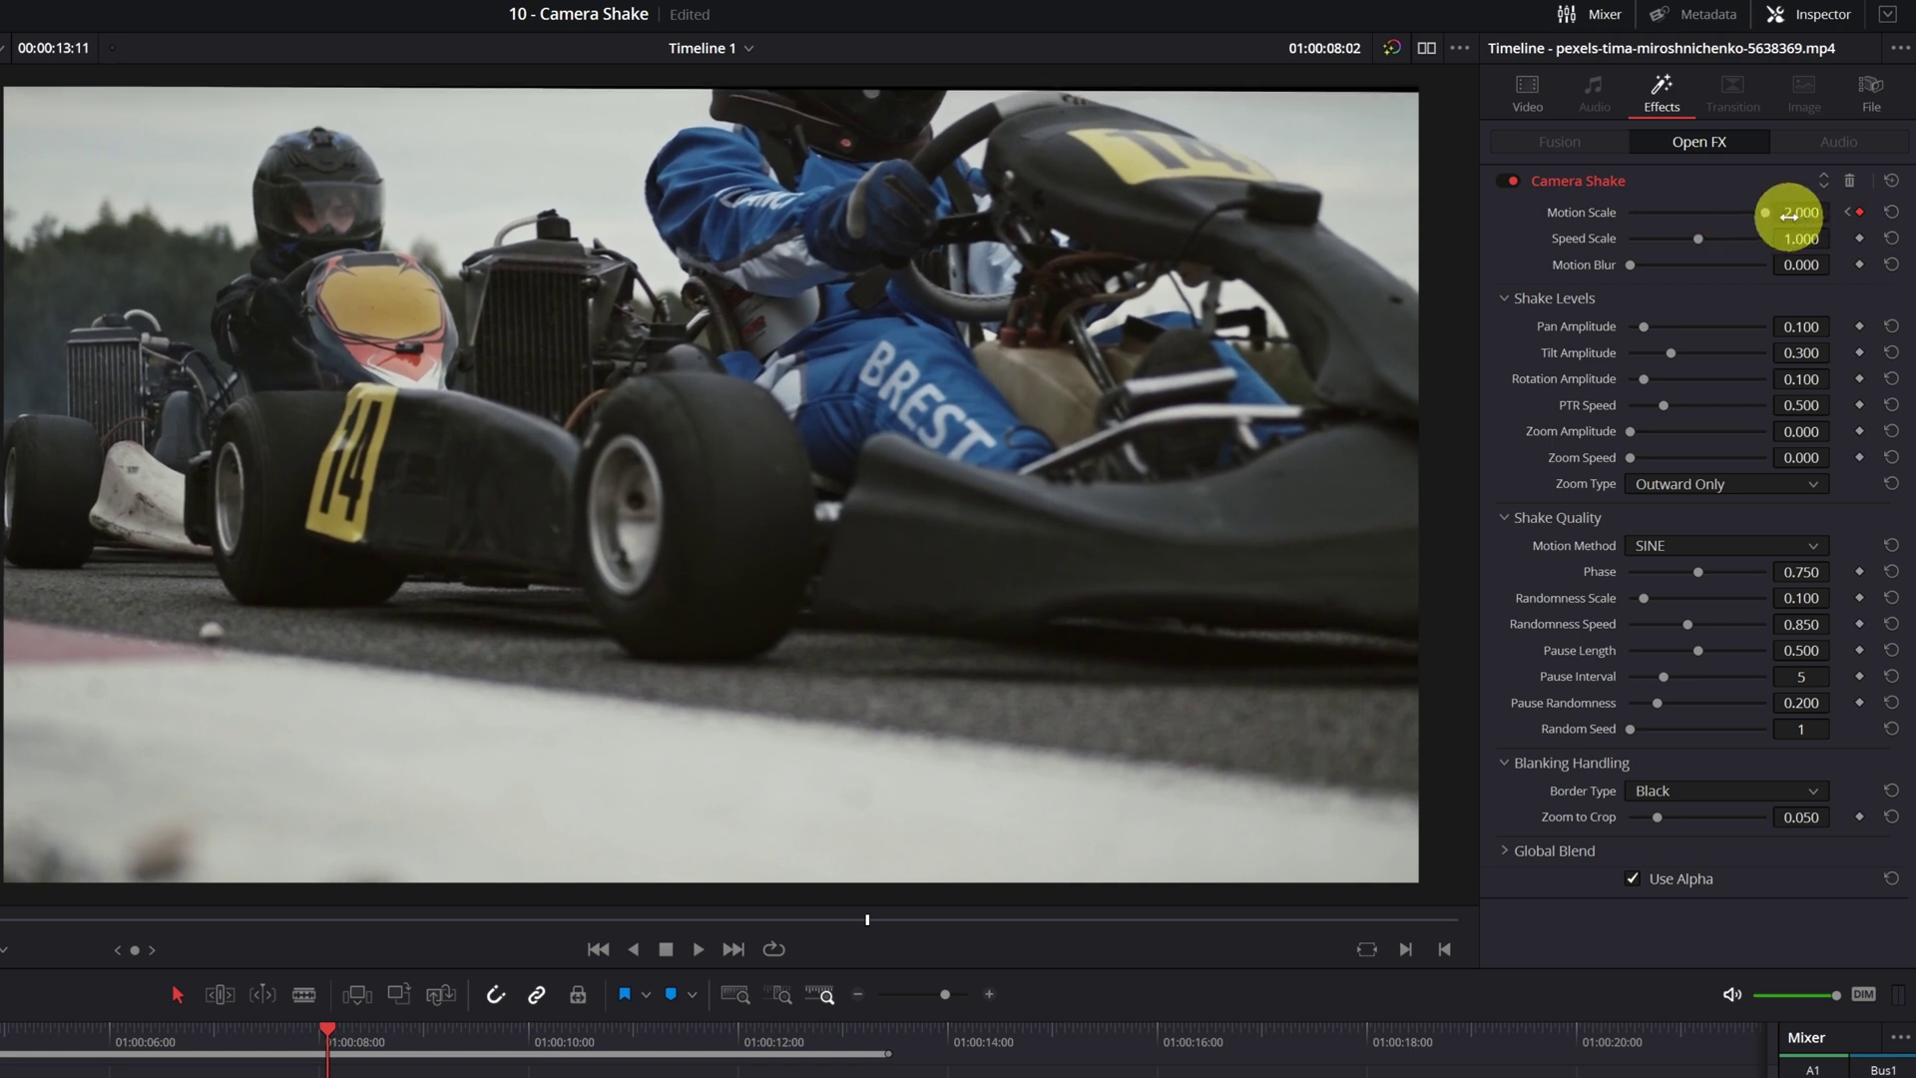
- Keep Black as the border fill and raise Zoom to Crop from 0.050 to 0.070
left_click(1808, 795)
left_click(1798, 793)
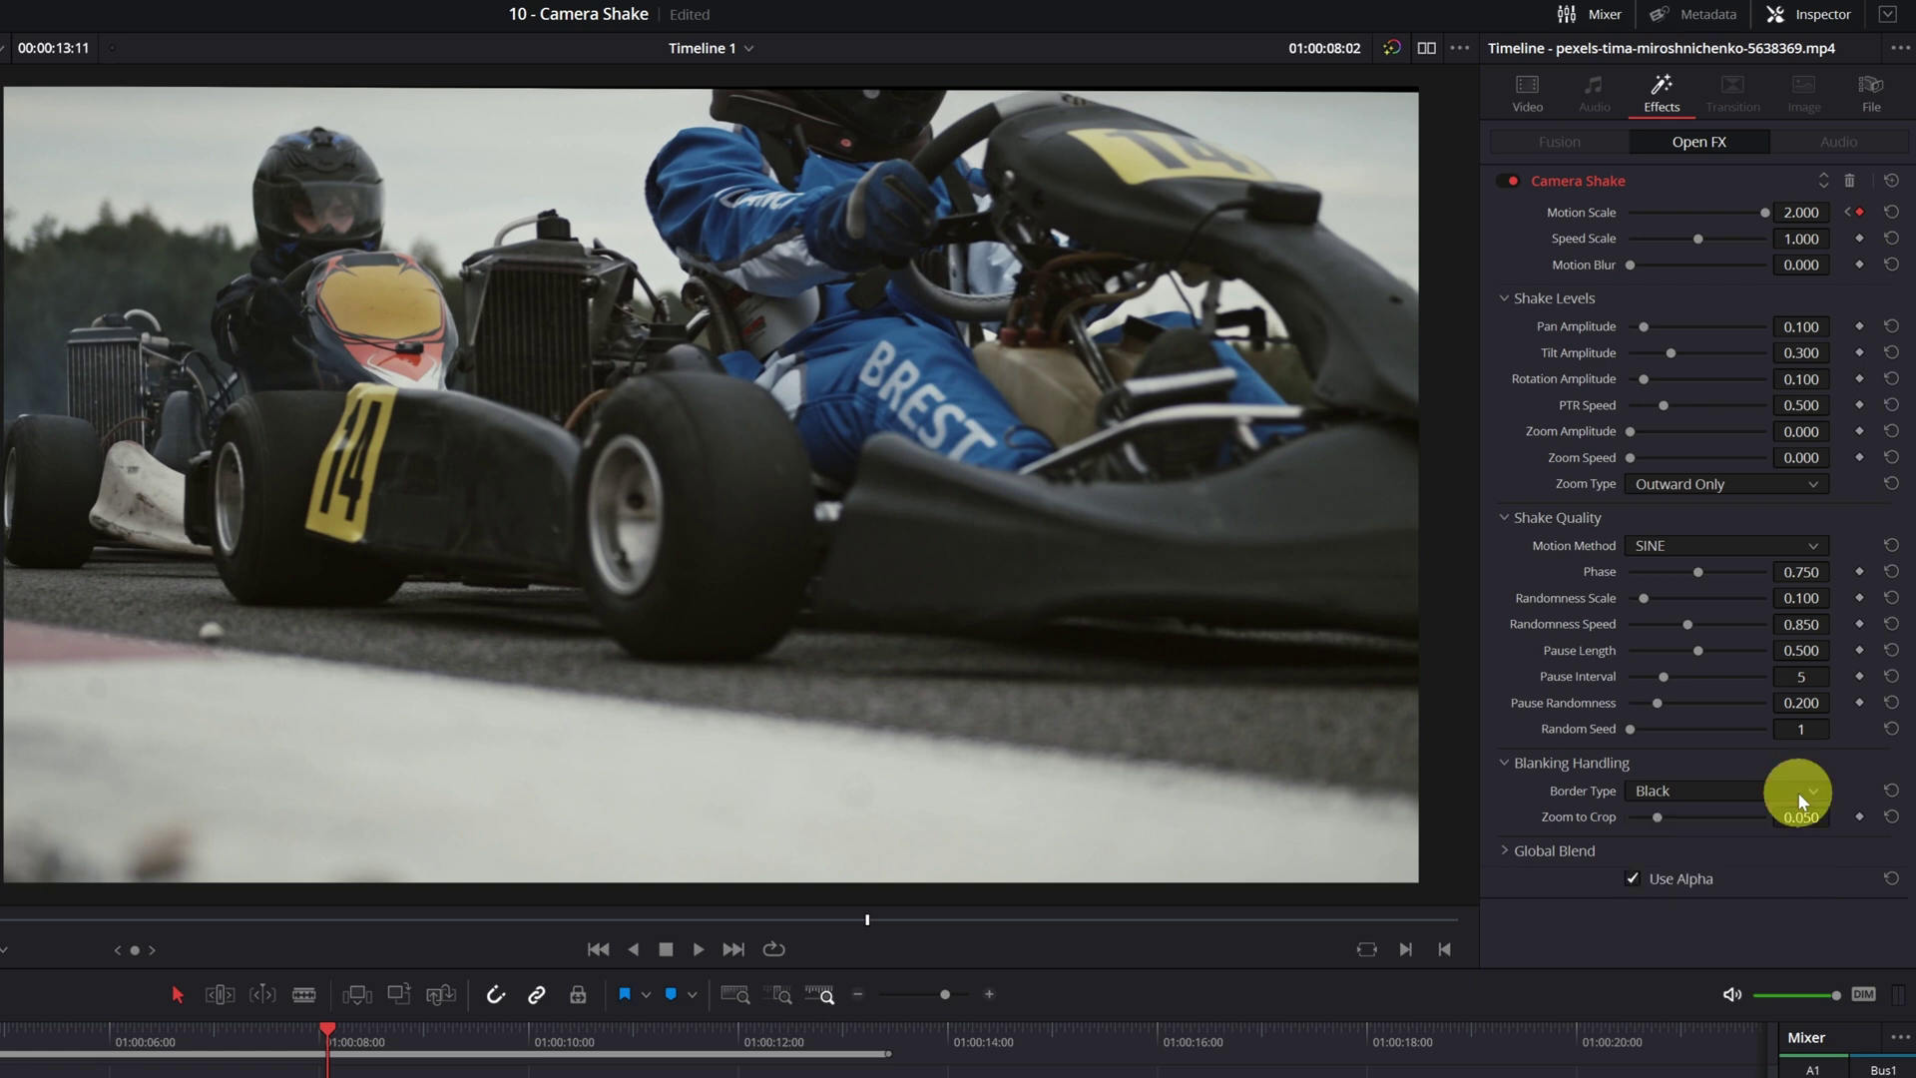
left_click_drag(1641, 820, 1670, 810)
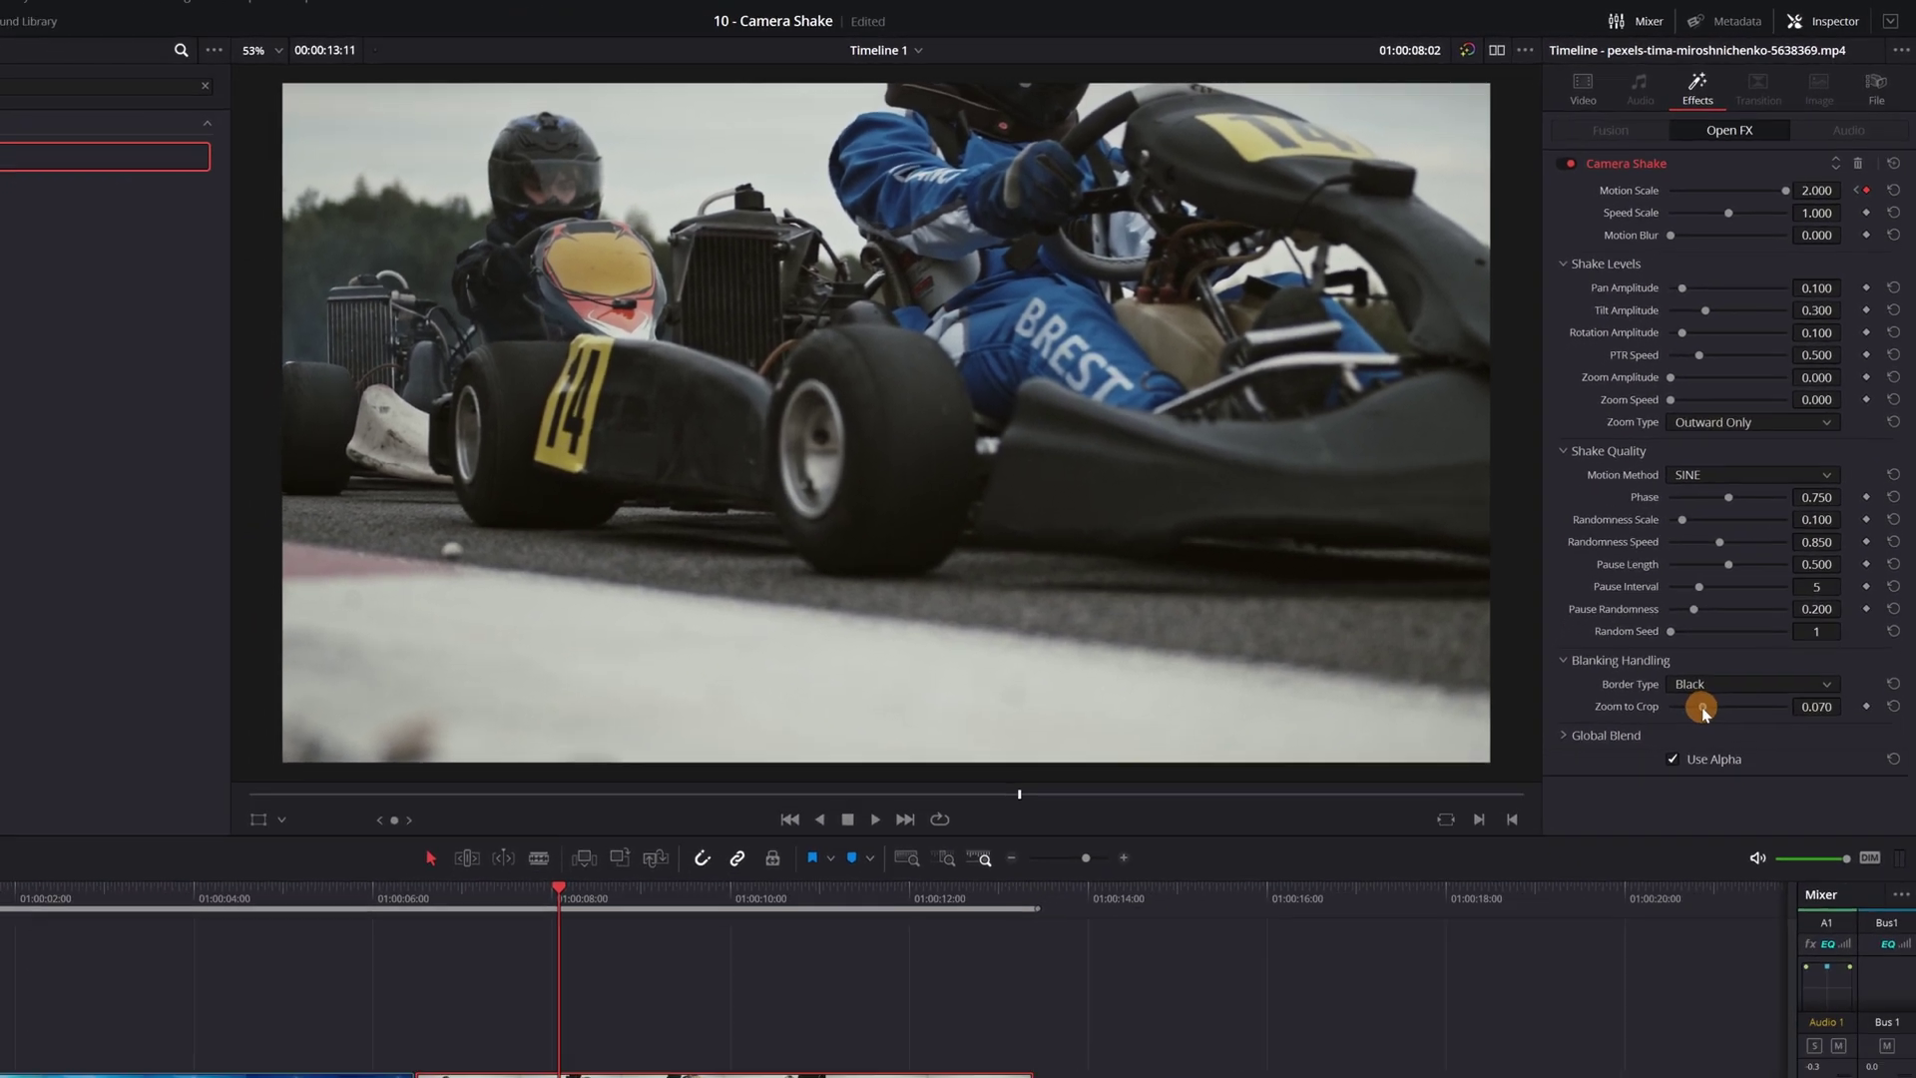